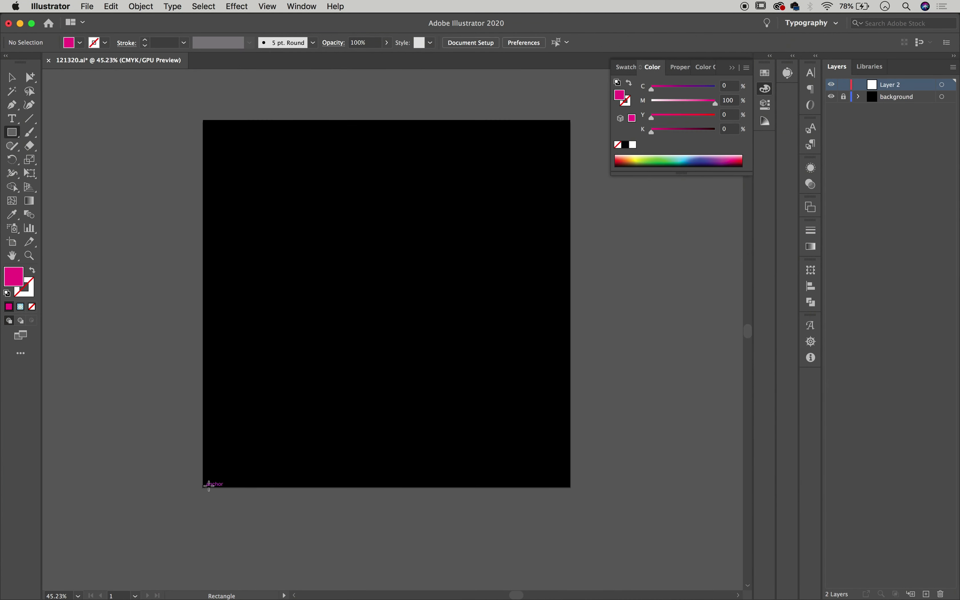
Step: Draw a pale yellow strip along the artboard's bottom edge and darken the tone for a lower band
{"action": "left_click_drag", "start_coordinate": [202, 489], "coordinate": [572, 433]}
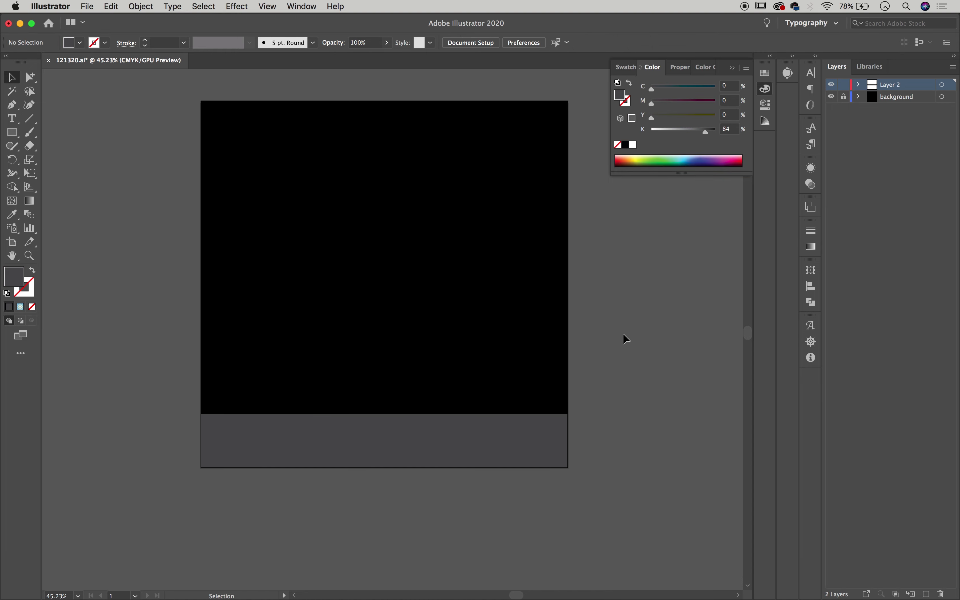
{"action": "left_click", "coordinate": [492, 492]}
{"action": "mouse_move", "coordinate": [706, 130]}
{"action": "left_mouse_down"}
{"action": "mouse_move", "coordinate": [653, 131]}
{"action": "mouse_move", "coordinate": [672, 117]}
{"action": "left_mouse_up"}
{"action": "key", "text": "i"}
{"action": "left_click", "coordinate": [310, 488]}
{"action": "left_click_drag", "start_coordinate": [653, 131], "coordinate": [661, 130]}
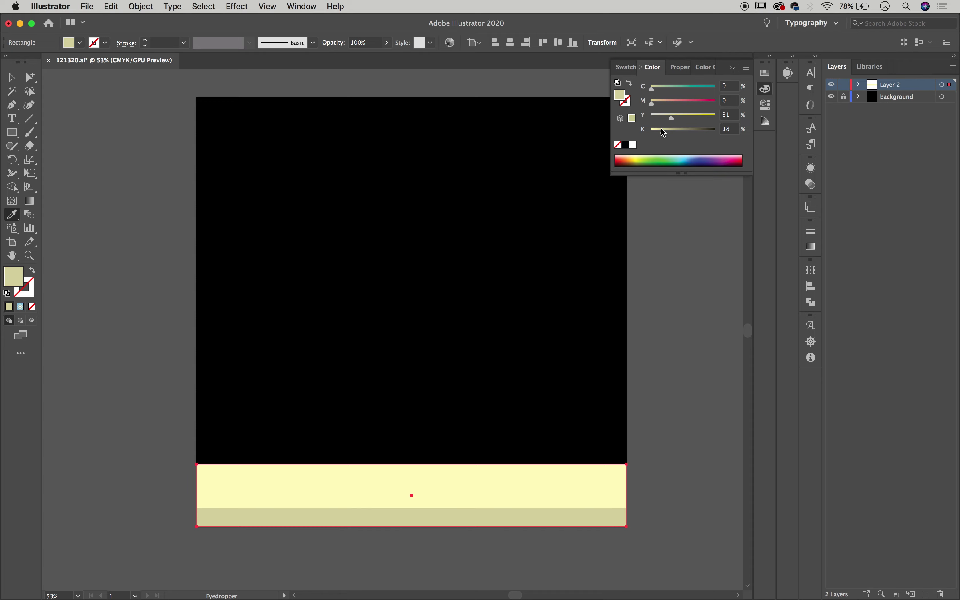
{"action": "left_click", "coordinate": [132, 172]}
{"action": "left_click", "coordinate": [12, 132]}
Step: Draw a circle in the middle of the artboard and fill it magenta
{"action": "left_click", "coordinate": [79, 160]}
{"action": "left_click_drag", "start_coordinate": [329, 267], "coordinate": [456, 395]}
{"action": "left_click", "coordinate": [736, 161]}
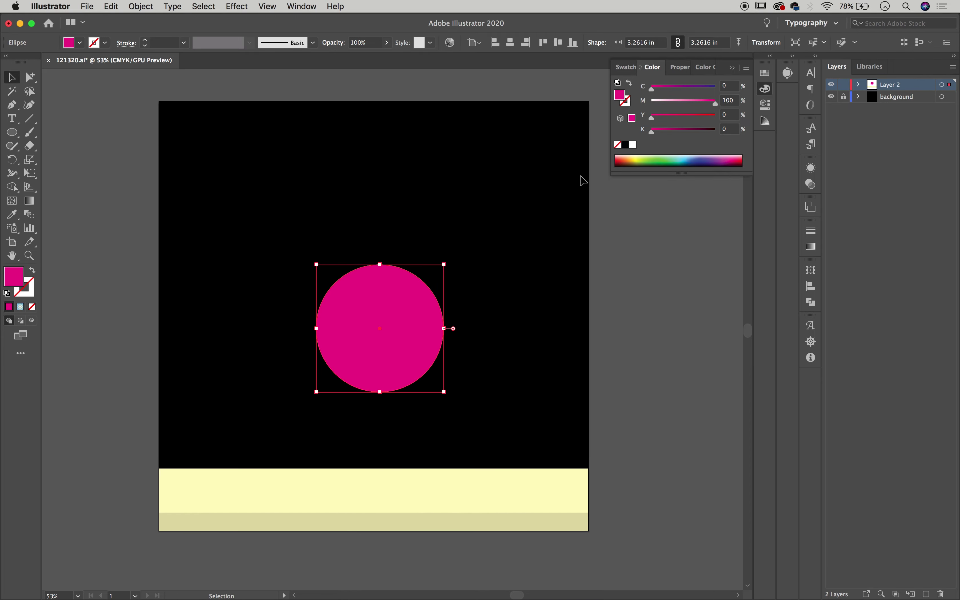
Step: Preview the Rise, Shell Lower and Squeeze warps on the circle, then cancel, leaving it unwarped
{"action": "left_click", "coordinate": [511, 43]}
{"action": "left_click", "coordinate": [237, 6]}
{"action": "left_click", "coordinate": [408, 284]}
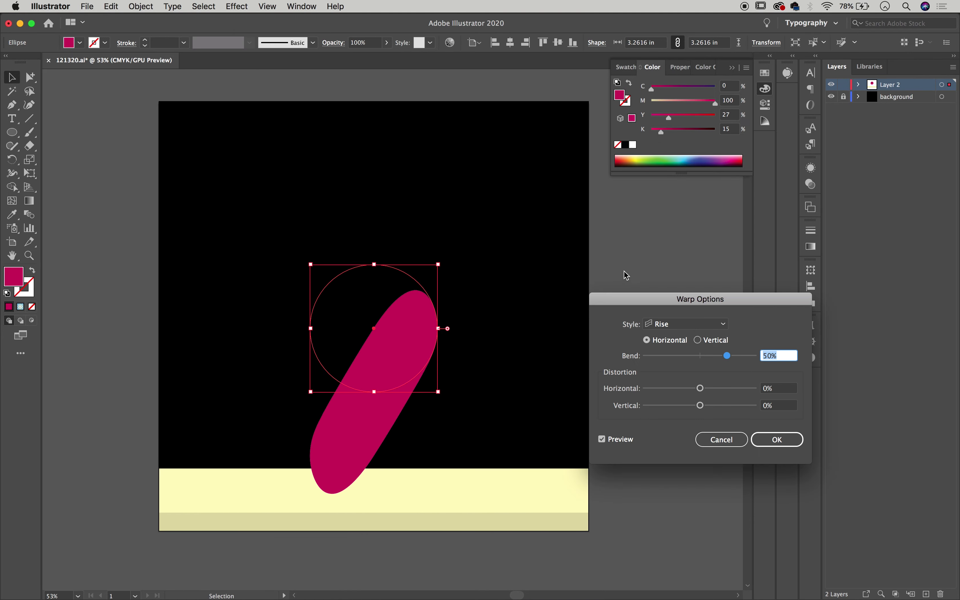
{"action": "left_click", "coordinate": [686, 324]}
{"action": "left_click", "coordinate": [696, 402]}
{"action": "left_click", "coordinate": [701, 324]}
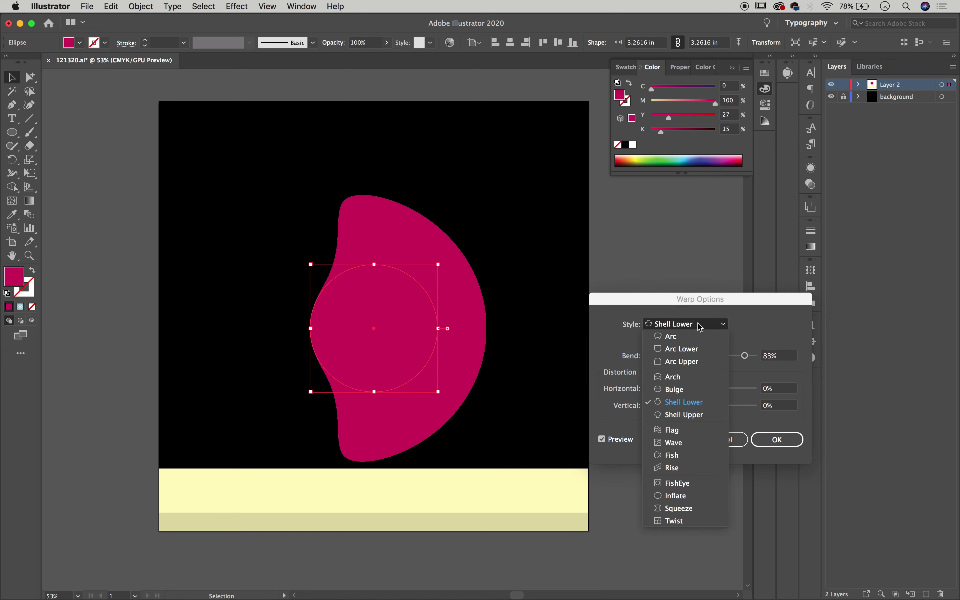
{"action": "left_click", "coordinate": [679, 508]}
{"action": "left_click", "coordinate": [720, 439]}
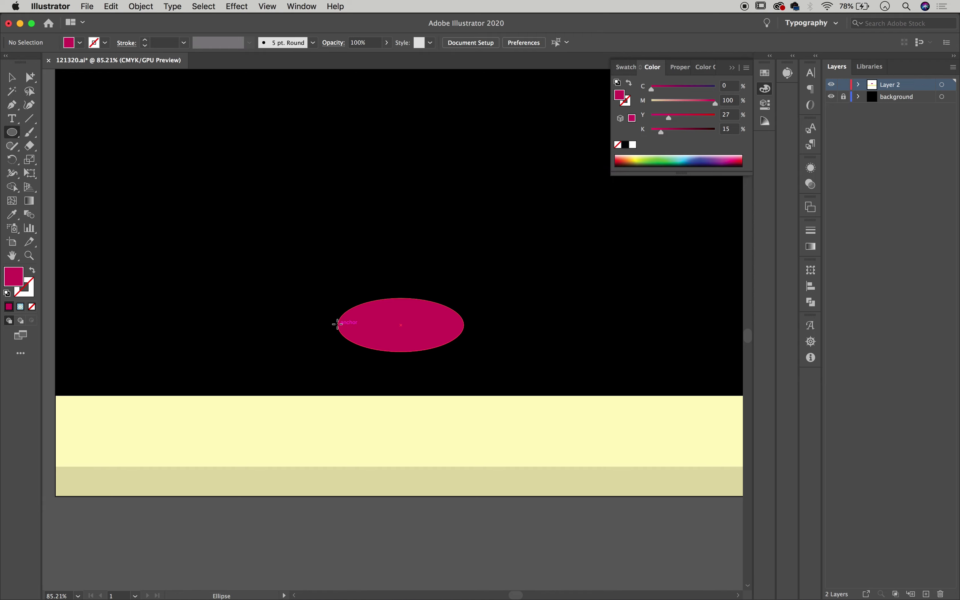
Step: Draw a magenta rectangle over the ellipse and unite them into one cylinder
{"action": "left_click_drag", "start_coordinate": [436, 241], "coordinate": [464, 227]}
{"action": "scroll", "coordinate": [214, 180], "scroll_direction": "down", "scroll_amount": 3}
{"action": "key", "text": "v"}
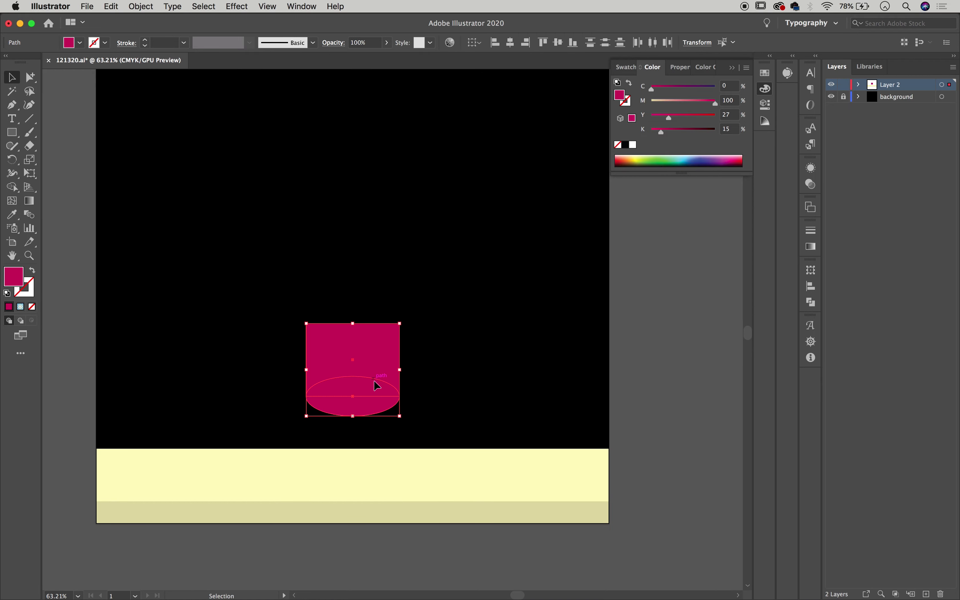
{"action": "left_click_drag", "start_coordinate": [372, 453], "coordinate": [356, 443]}
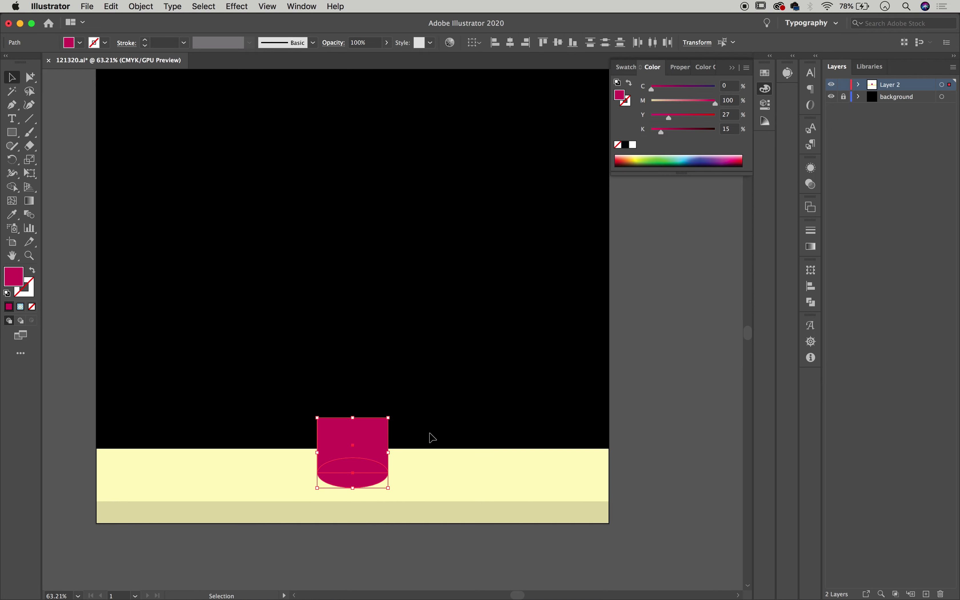
{"action": "scroll", "coordinate": [353, 390], "scroll_direction": "down", "scroll_amount": 2}
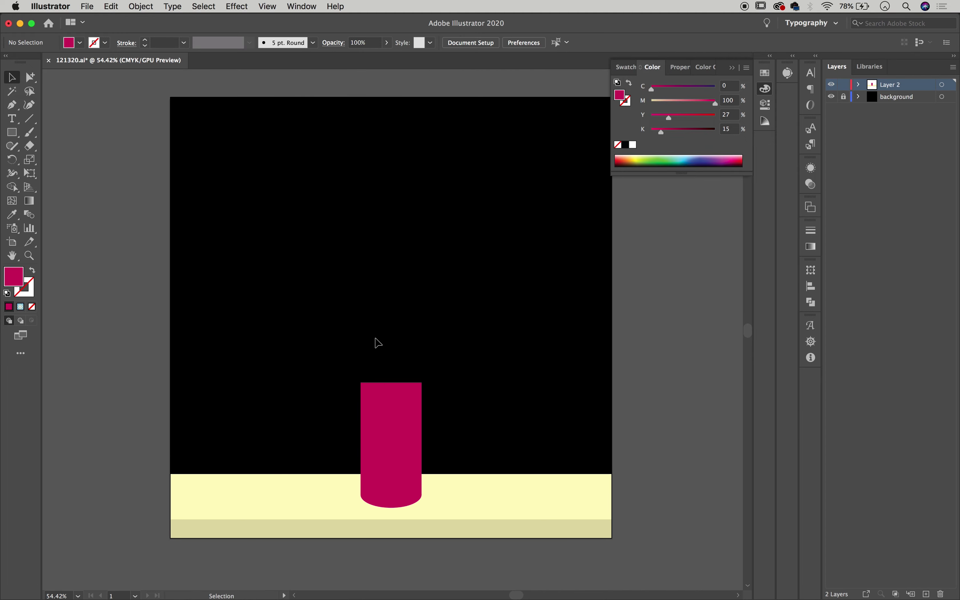
{"action": "scroll", "coordinate": [394, 476], "scroll_direction": "up", "scroll_amount": 2}
{"action": "left_click", "coordinate": [813, 302]}
{"action": "left_click", "coordinate": [237, 6]}
Step: Apply a Squeeze warp to the cylinder, adjusting the bend strength
{"action": "left_click", "coordinate": [408, 248]}
{"action": "left_click", "coordinate": [686, 324]}
{"action": "left_click", "coordinate": [679, 483]}
{"action": "left_click", "coordinate": [686, 324]}
{"action": "left_click", "coordinate": [706, 509]}
{"action": "left_click_drag", "start_coordinate": [695, 356], "coordinate": [721, 357]}
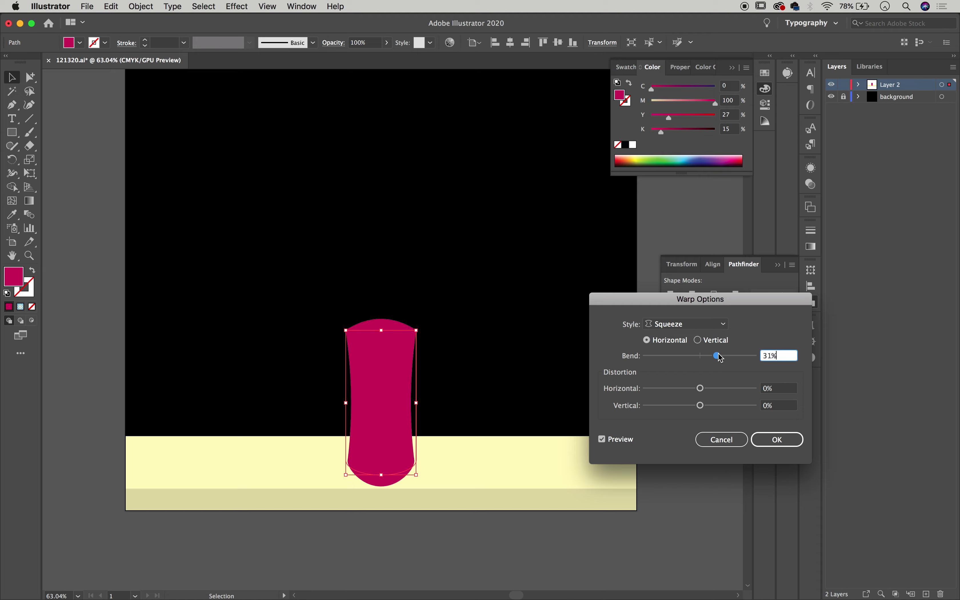
{"action": "left_click", "coordinate": [723, 440]}
{"action": "left_click", "coordinate": [237, 6]}
{"action": "left_click", "coordinate": [407, 316]}
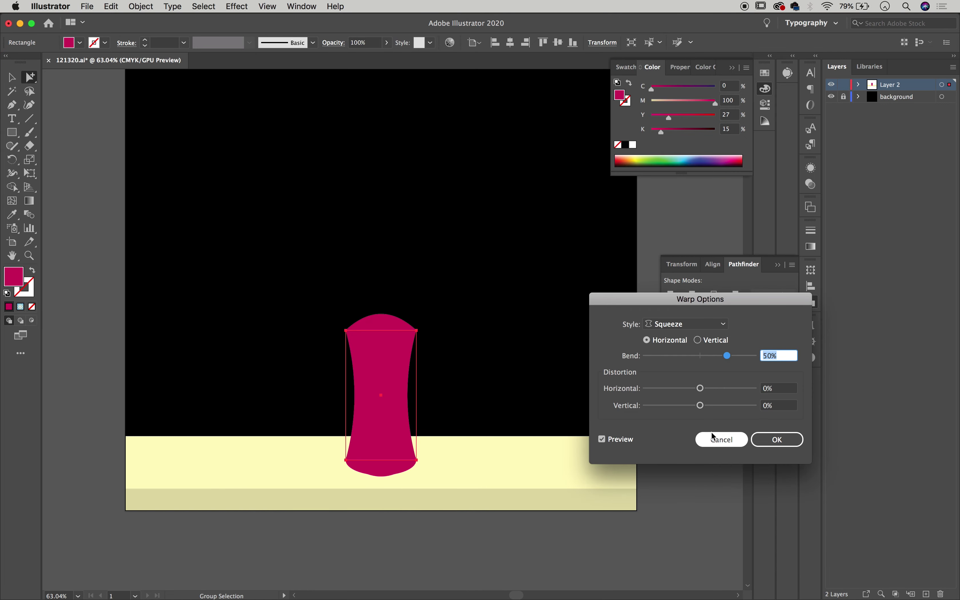
{"action": "left_click_drag", "start_coordinate": [734, 356], "coordinate": [655, 357]}
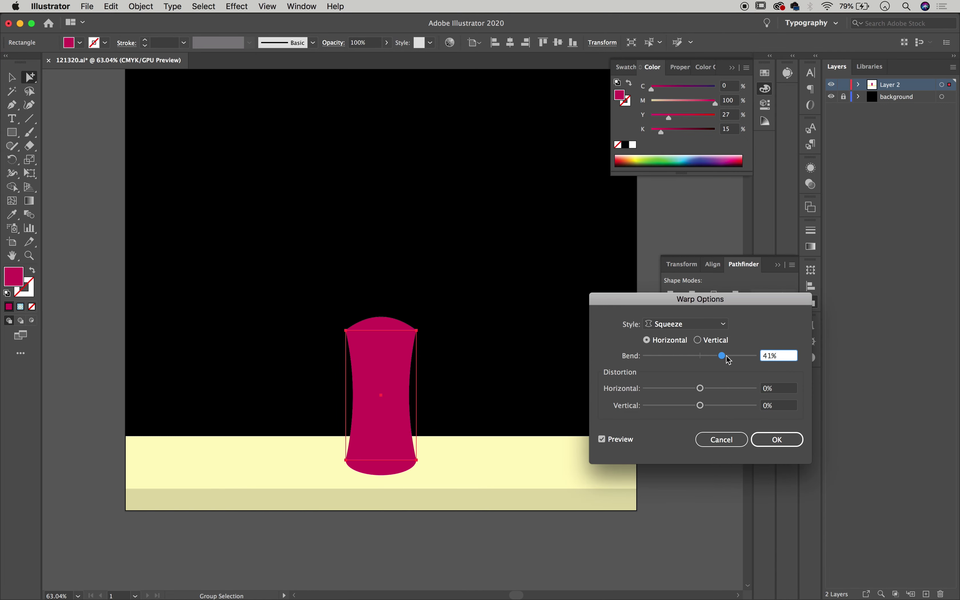
{"action": "key", "text": "Return"}
Step: Reshape the vase's top by moving its top anchor point
{"action": "scroll", "coordinate": [382, 496], "scroll_direction": "up", "scroll_amount": 5}
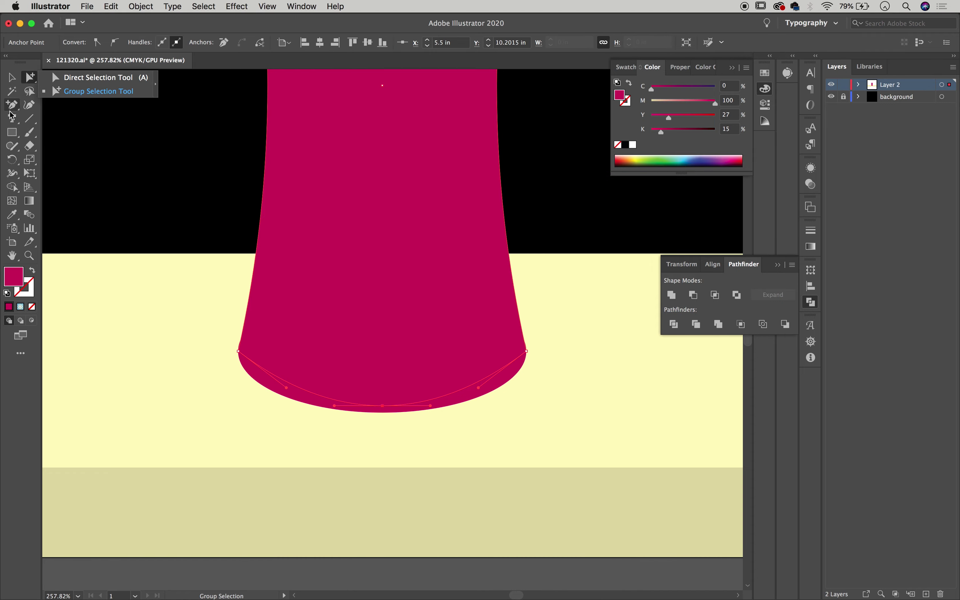
{"action": "key", "text": "v"}
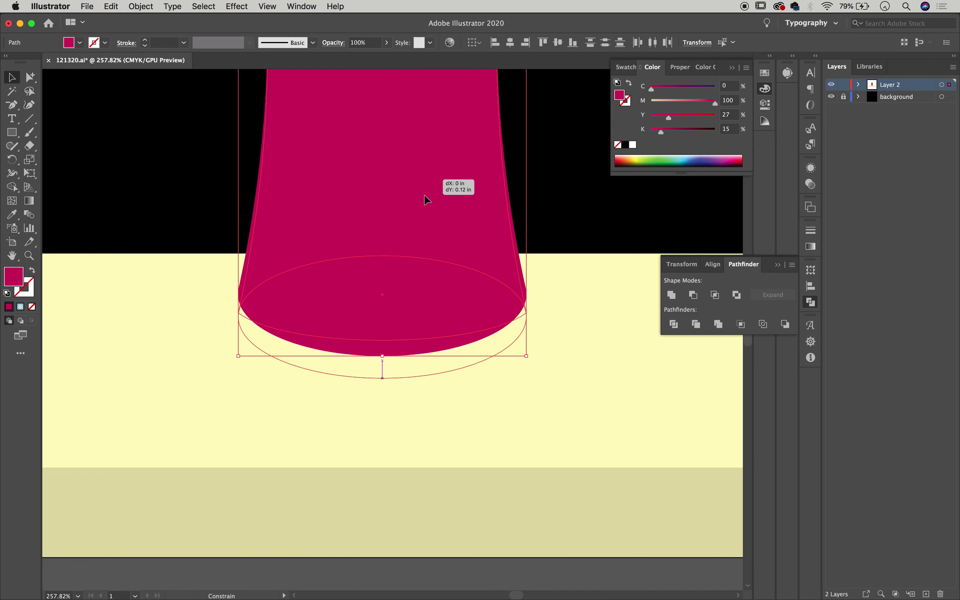
{"action": "key", "text": "super+0"}
{"action": "left_click", "coordinate": [407, 518]}
{"action": "left_click", "coordinate": [403, 302]}
{"action": "scroll", "coordinate": [413, 215], "scroll_direction": "up", "scroll_amount": 5}
{"action": "key", "text": "a"}
{"action": "left_click", "coordinate": [370, 182]}
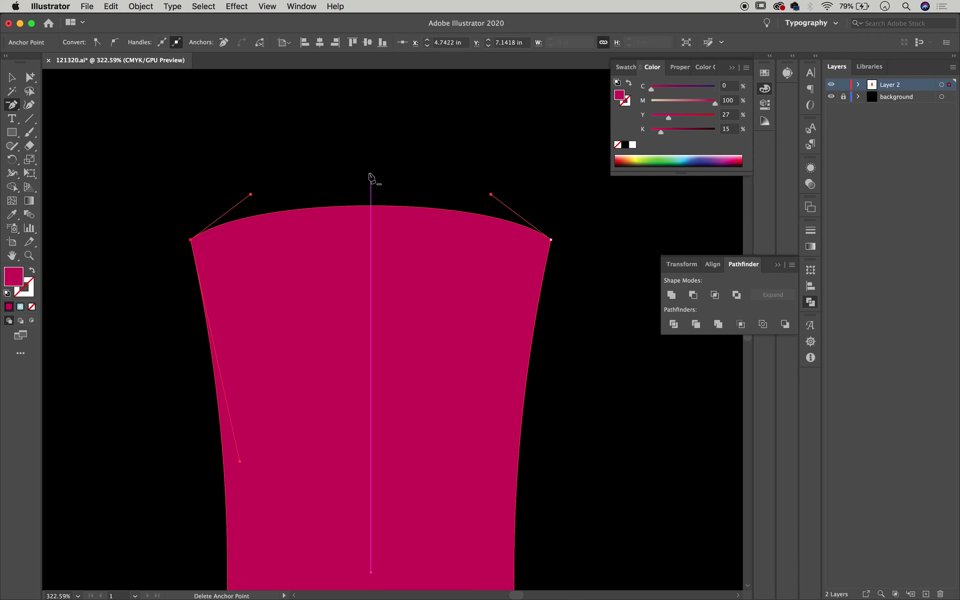
{"action": "scroll", "coordinate": [263, 242], "scroll_direction": "down", "scroll_amount": 5}
{"action": "key", "text": "v"}
Step: Check the vase's top oval, then draw a circle to the left of the vase
{"action": "key", "text": "super+shift+a"}
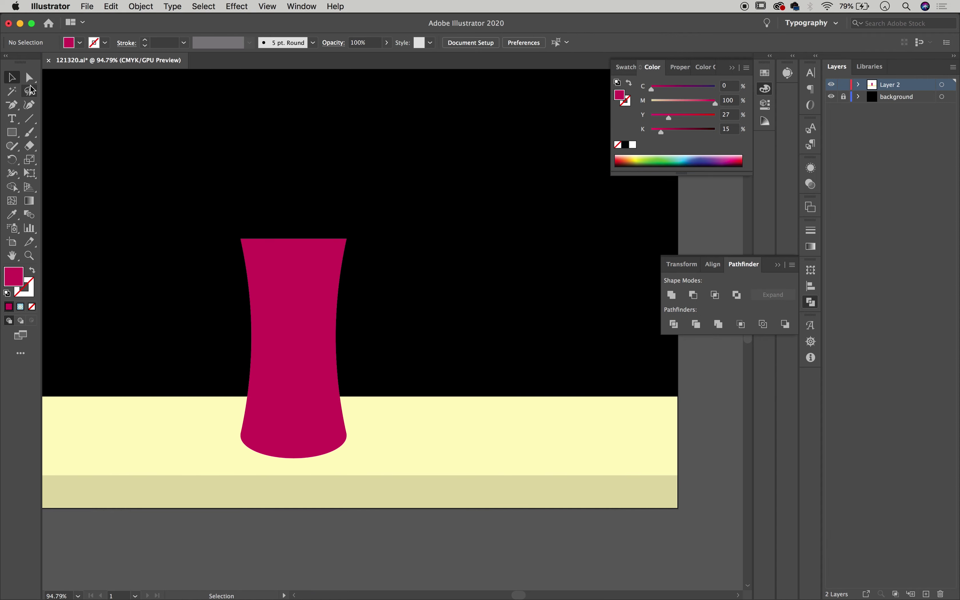
{"action": "scroll", "coordinate": [496, 300], "scroll_direction": "down", "scroll_amount": 3}
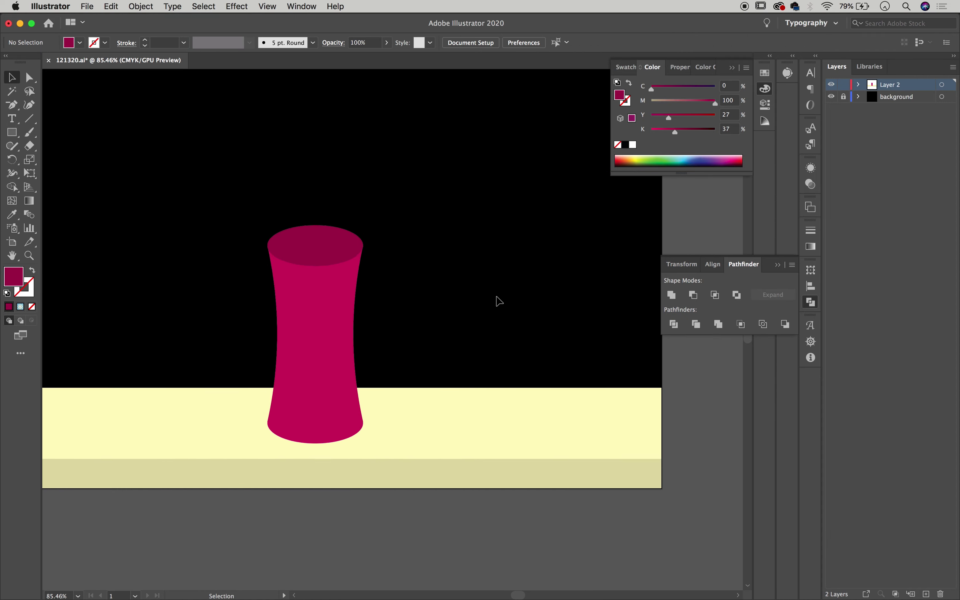
{"action": "scroll", "coordinate": [397, 278], "scroll_direction": "up", "scroll_amount": 3}
{"action": "left_click", "coordinate": [322, 248]}
{"action": "left_click", "coordinate": [396, 260]}
{"action": "scroll", "coordinate": [397, 259], "scroll_direction": "down", "scroll_amount": 5}
{"action": "scroll", "coordinate": [234, 337], "scroll_direction": "up", "scroll_amount": 5}
{"action": "key", "text": "l"}
{"action": "left_click_drag", "start_coordinate": [209, 242], "coordinate": [312, 343]}
Step: Give the circle a 2 pt outline, arch-warp it into a handle, and set it against the vase's side
{"action": "key", "text": "i"}
{"action": "left_click", "coordinate": [811, 230]}
{"action": "left_click", "coordinate": [708, 241]}
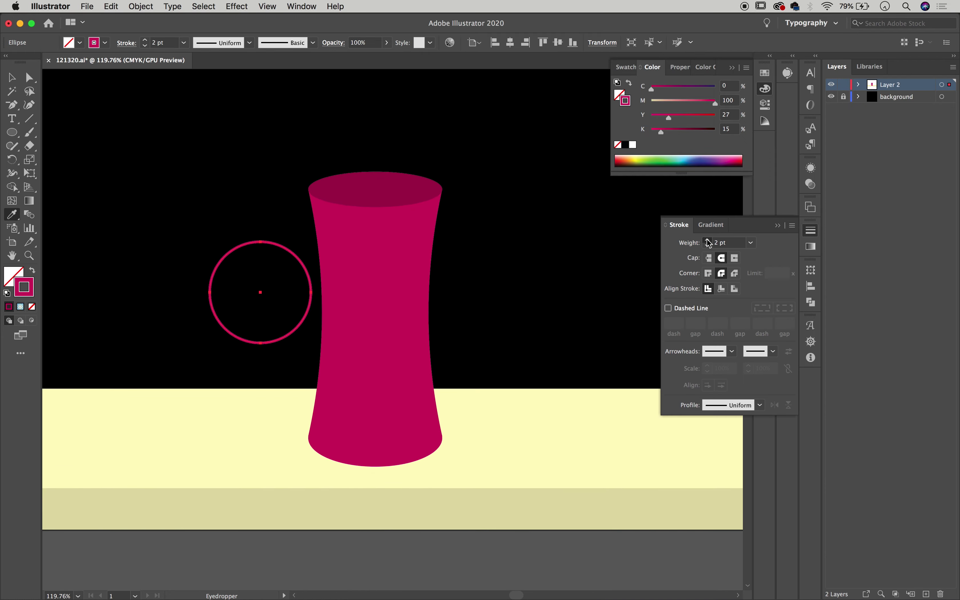
{"action": "left_click", "coordinate": [223, 5]}
{"action": "left_click", "coordinate": [255, 36]}
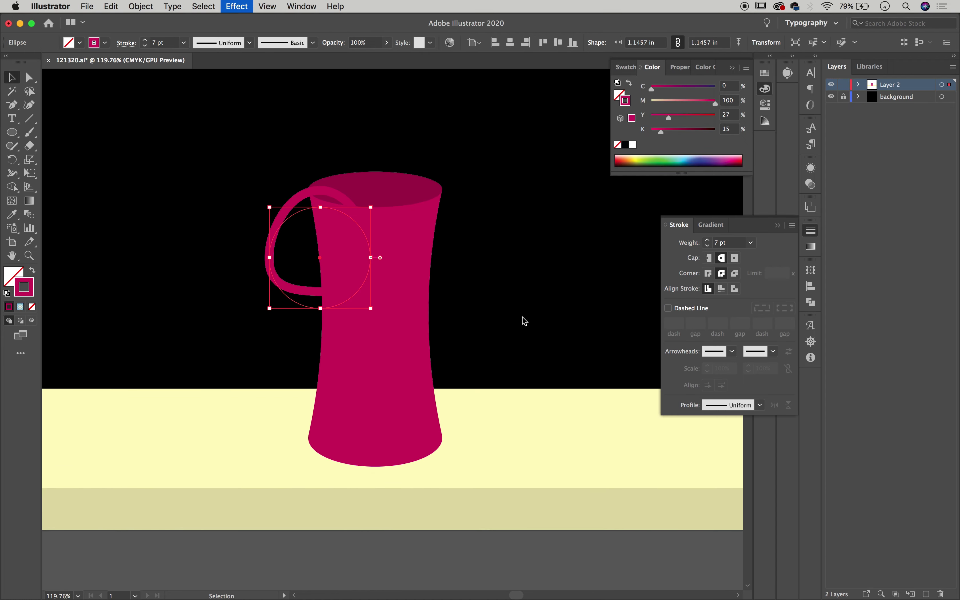
{"action": "key", "text": "Return"}
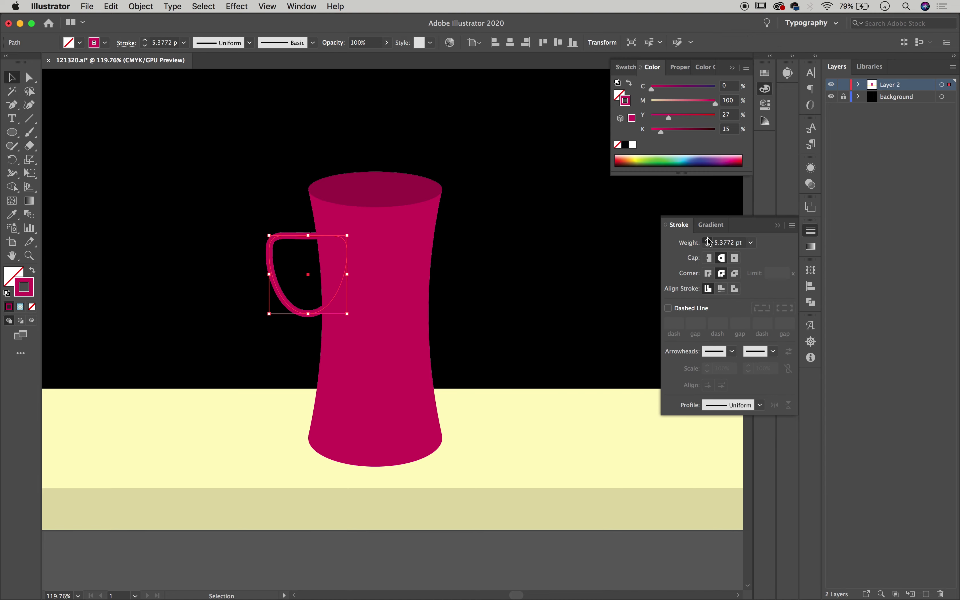
{"action": "scroll", "coordinate": [293, 284], "scroll_direction": "down", "scroll_amount": 2}
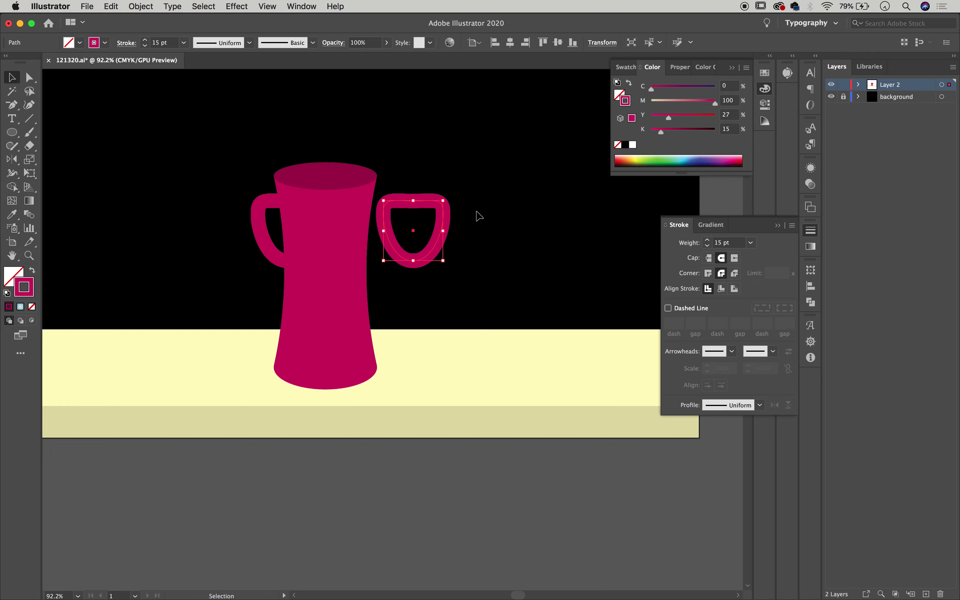
{"action": "left_click_drag", "start_coordinate": [449, 215], "coordinate": [400, 215]}
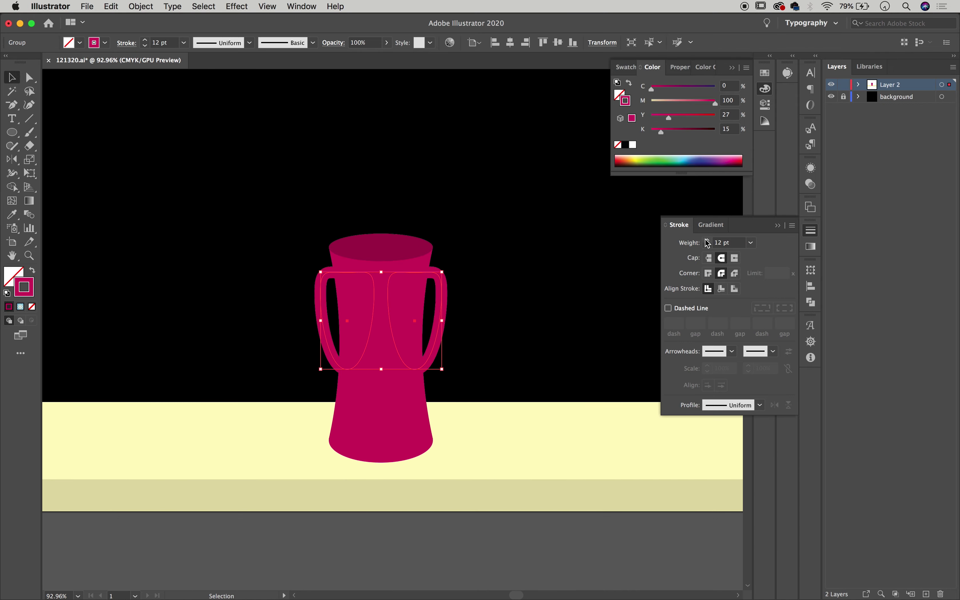
{"action": "scroll", "coordinate": [232, 254], "scroll_direction": "right", "scroll_amount": 1}
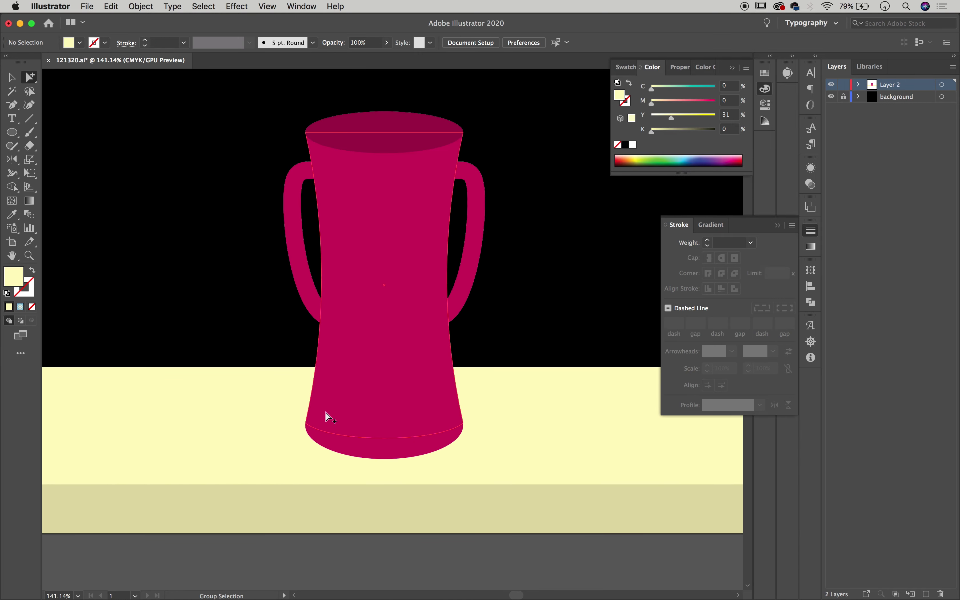
Step: Select the vase's top oval within the vase group
{"action": "key", "text": "shift+ctrl+F9"}
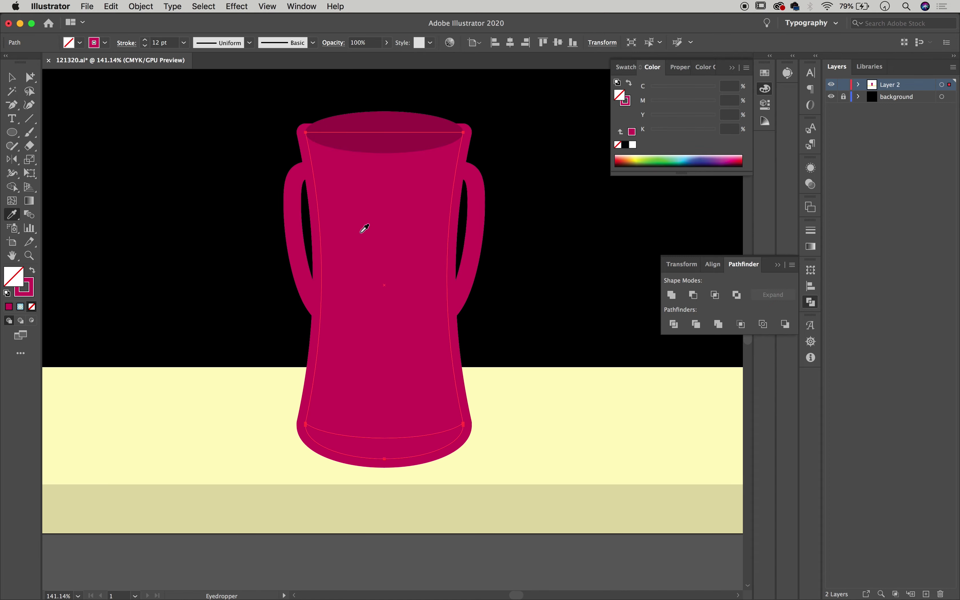
{"action": "key", "text": "i"}
{"action": "scroll", "coordinate": [400, 290], "scroll_direction": "down", "scroll_amount": 3}
{"action": "scroll", "coordinate": [312, 376], "scroll_direction": "up", "scroll_amount": 5}
{"action": "scroll", "coordinate": [312, 376], "scroll_direction": "down", "scroll_amount": 8}
{"action": "scroll", "coordinate": [332, 487], "scroll_direction": "up", "scroll_amount": 1}
{"action": "left_click", "coordinate": [364, 382]}
{"action": "left_click", "coordinate": [367, 414]}
{"action": "left_click", "coordinate": [358, 225]}
{"action": "scroll", "coordinate": [341, 238], "scroll_direction": "up", "scroll_amount": 5}
{"action": "scroll", "coordinate": [405, 246], "scroll_direction": "up", "scroll_amount": 3}
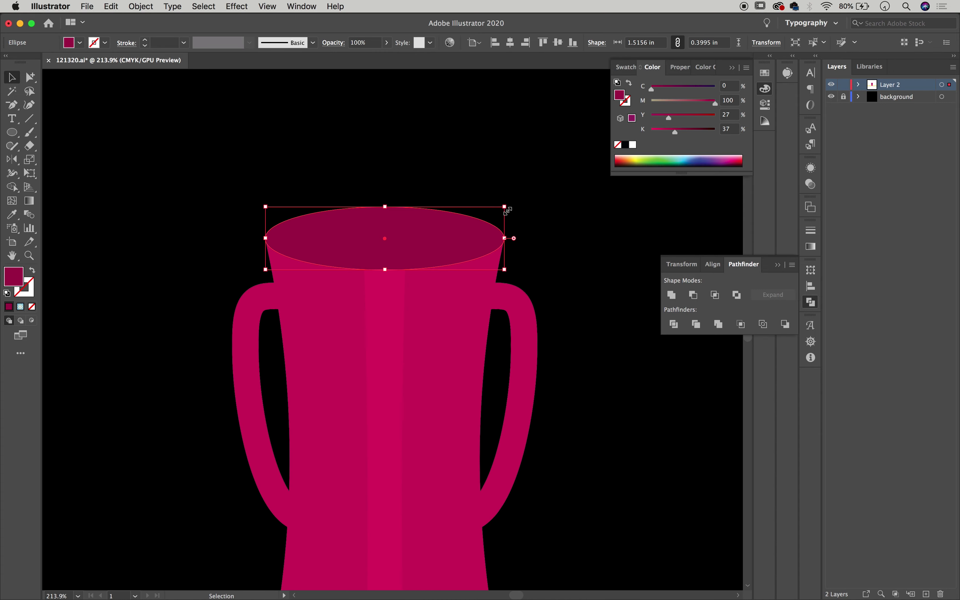
Step: Give the top oval a magenta outline and outline the stroke into a filled rim shape
{"action": "left_click", "coordinate": [18, 307]}
{"action": "left_click", "coordinate": [811, 230]}
{"action": "left_click", "coordinate": [141, 6]}
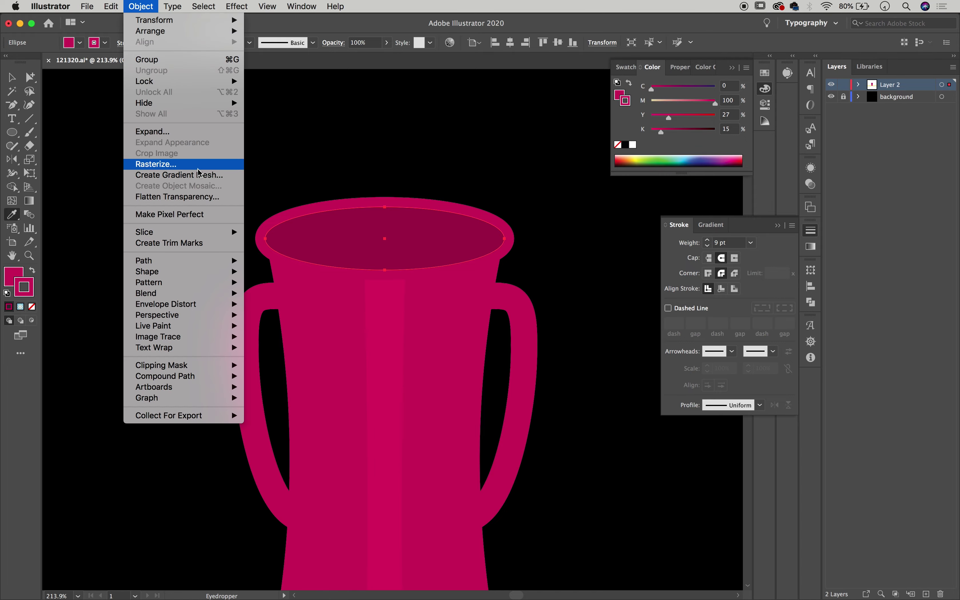
{"action": "left_click", "coordinate": [182, 161]}
{"action": "scroll", "coordinate": [467, 314], "scroll_direction": "down", "scroll_amount": 3}
{"action": "scroll", "coordinate": [454, 372], "scroll_direction": "up", "scroll_amount": 3}
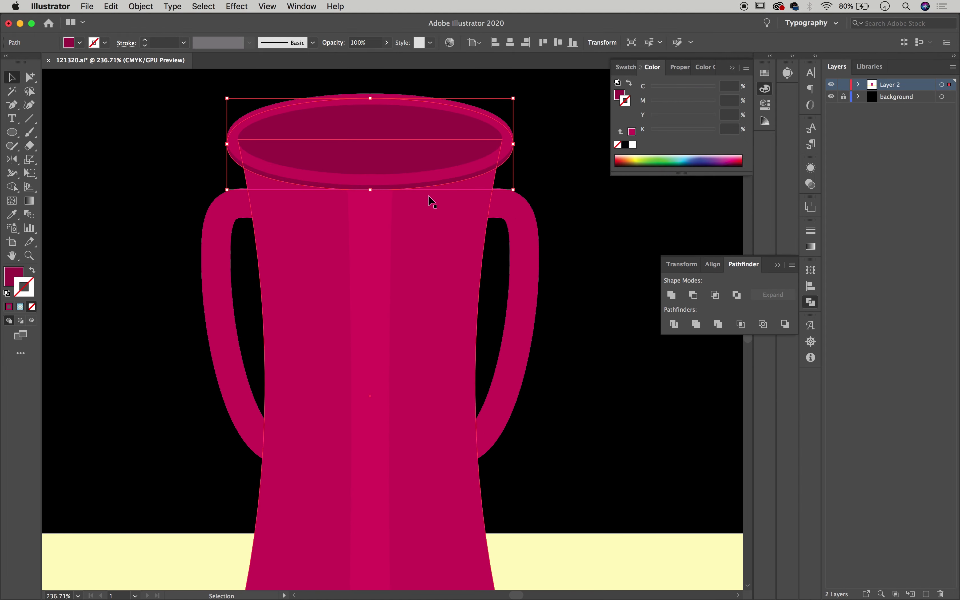
{"action": "left_click", "coordinate": [164, 191]}
Step: Save the vase illustration with Ctrl+S
{"action": "scroll", "coordinate": [212, 193], "scroll_direction": "down", "scroll_amount": 2}
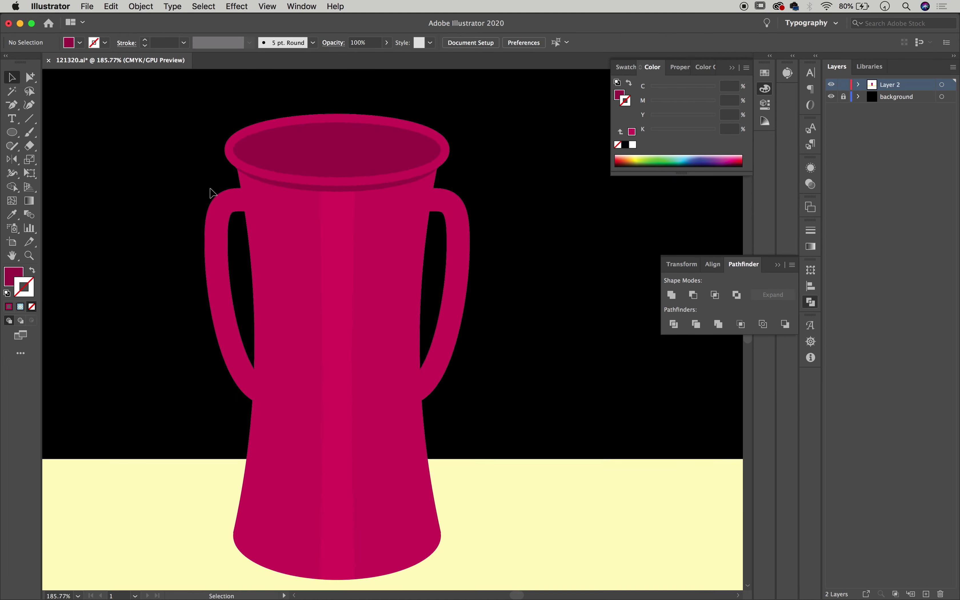
{"action": "scroll", "coordinate": [399, 195], "scroll_direction": "down", "scroll_amount": 2}
{"action": "scroll", "coordinate": [414, 260], "scroll_direction": "up", "scroll_amount": 1}
{"action": "scroll", "coordinate": [429, 473], "scroll_direction": "down", "scroll_amount": 5}
{"action": "scroll", "coordinate": [460, 404], "scroll_direction": "up", "scroll_amount": 3}
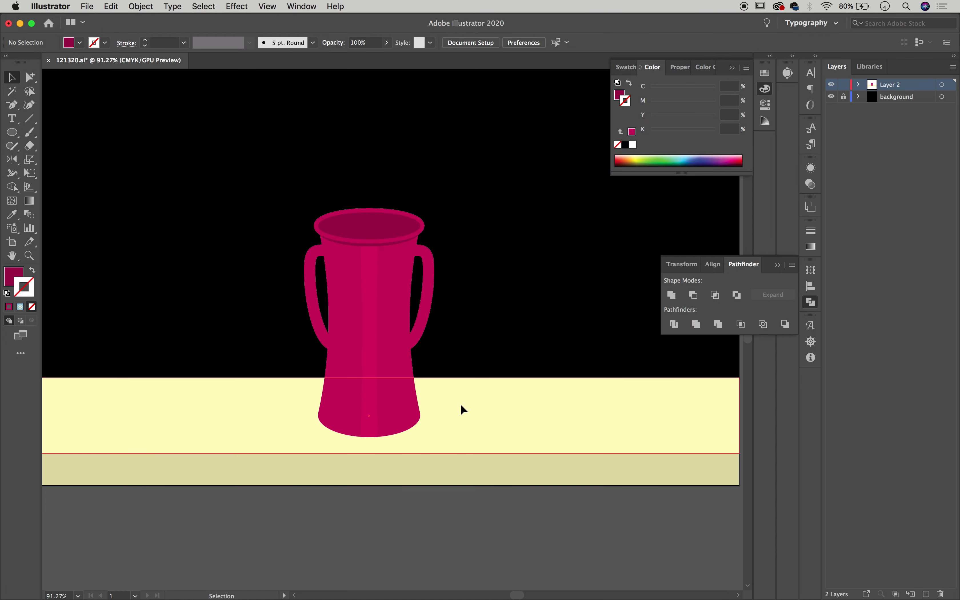
{"action": "scroll", "coordinate": [461, 404], "scroll_direction": "down", "scroll_amount": 2}
{"action": "key", "text": "ctrl+s"}
Step: Fill the circle orange-yellow, overlap a copy above it, and divide them into an eye shape
{"action": "scroll", "coordinate": [408, 241], "scroll_direction": "up", "scroll_amount": 2}
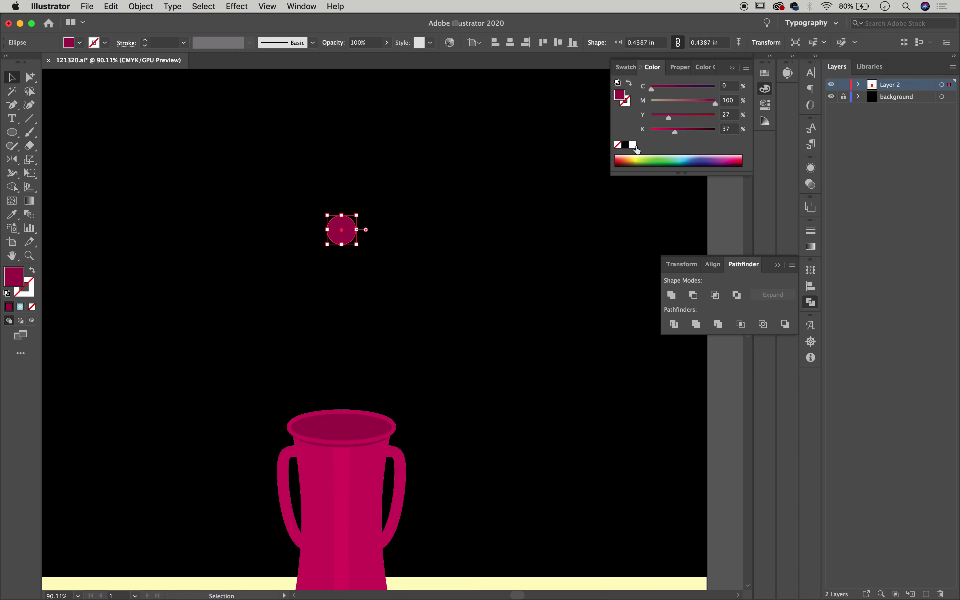
{"action": "left_click", "coordinate": [635, 160]}
{"action": "left_click_drag", "start_coordinate": [714, 100], "coordinate": [696, 103]}
{"action": "scroll", "coordinate": [392, 210], "scroll_direction": "up", "scroll_amount": 2}
{"action": "scroll", "coordinate": [343, 182], "scroll_direction": "up", "scroll_amount": 4}
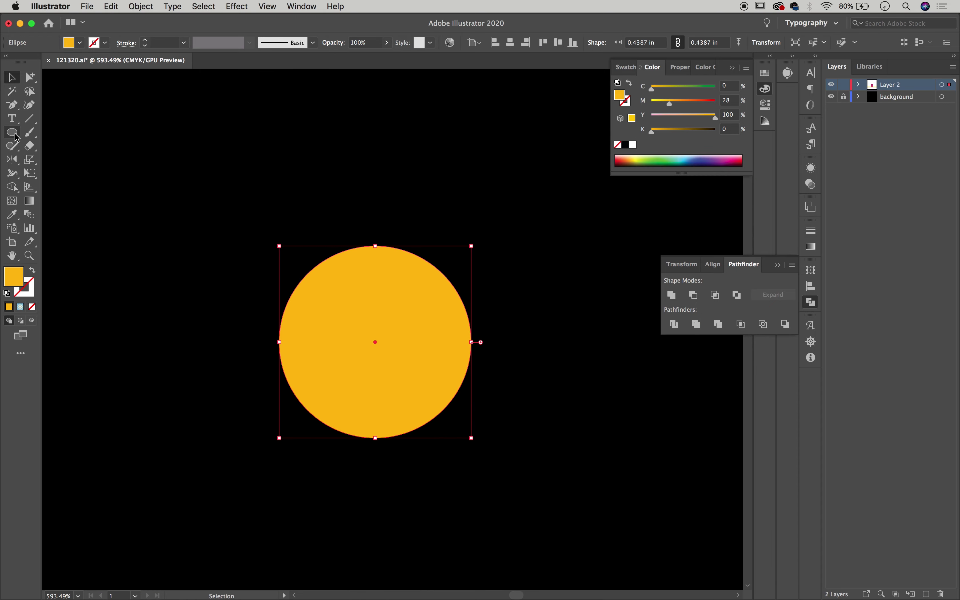
{"action": "left_click_drag", "start_coordinate": [369, 141], "coordinate": [455, 186]}
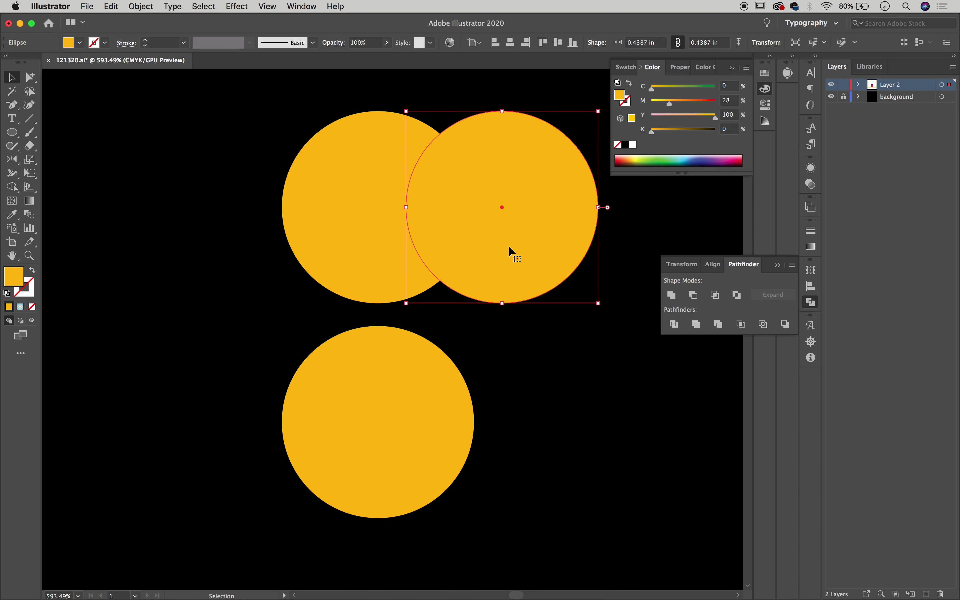
{"action": "left_click", "coordinate": [337, 207], "text": "shift"}
{"action": "left_click", "coordinate": [674, 324]}
Step: Rotate the eye petal upright against the yellow centre and repeat rotated copies around it
{"action": "key", "text": "a"}
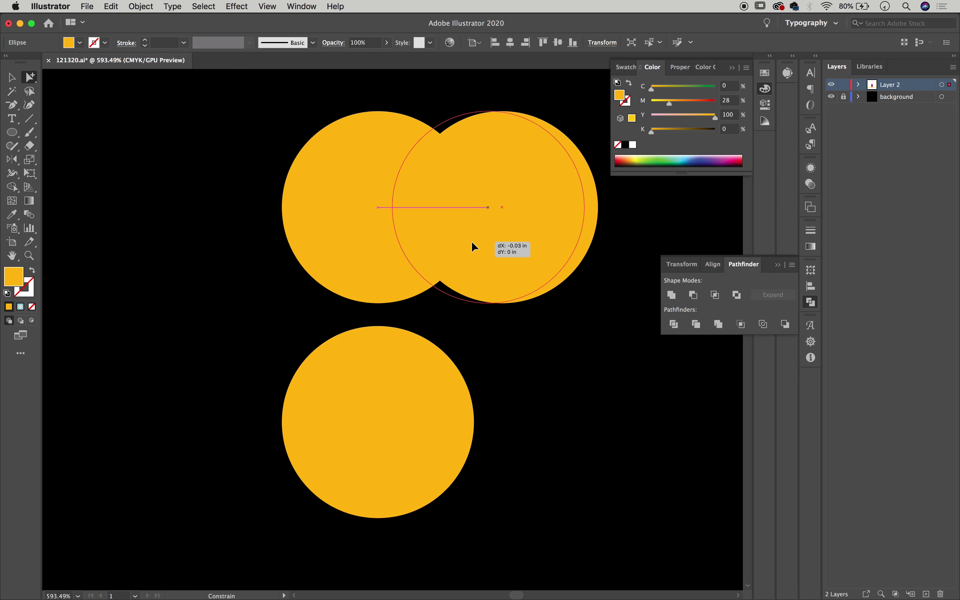
{"action": "left_click_drag", "start_coordinate": [472, 246], "coordinate": [462, 247]}
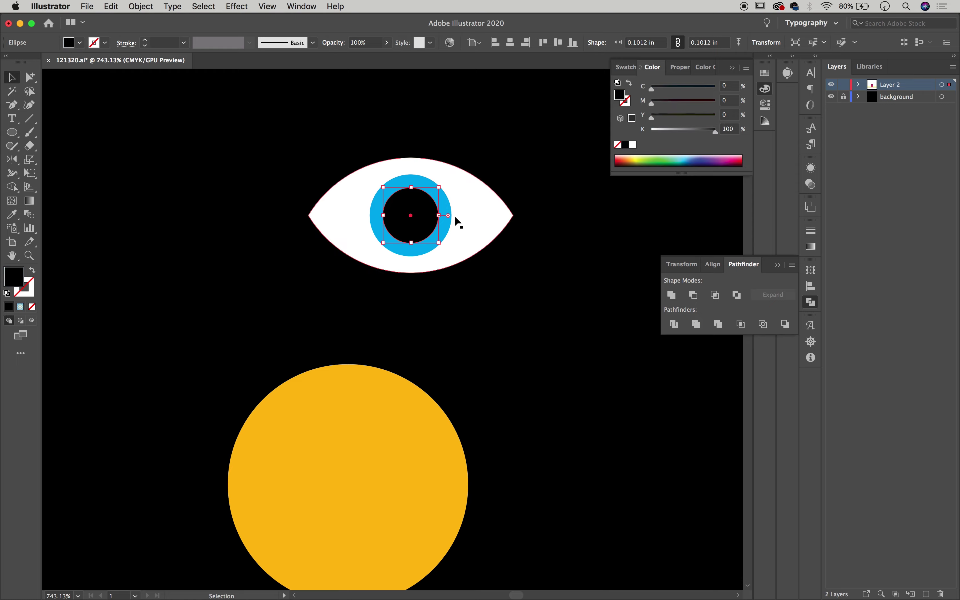
{"action": "mouse_move", "coordinate": [418, 158]}
{"action": "left_mouse_down"}
{"action": "mouse_move", "coordinate": [357, 208]}
{"action": "mouse_move", "coordinate": [385, 269]}
{"action": "left_mouse_up"}
{"action": "left_click_drag", "start_coordinate": [407, 178], "coordinate": [385, 349]}
{"action": "left_click", "coordinate": [376, 250]}
{"action": "key", "text": "super+d"}
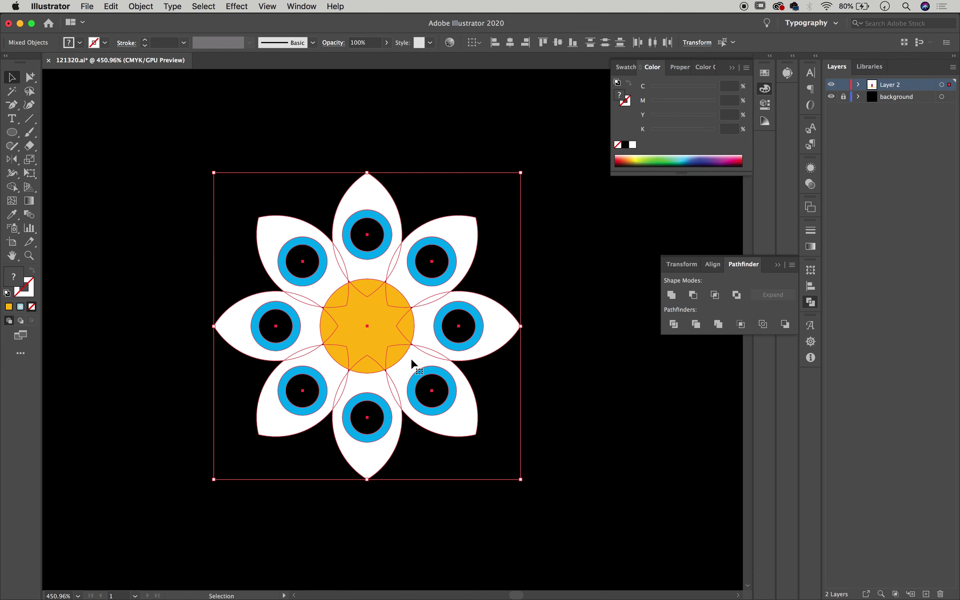
Step: Move the flower down closer to the vase
{"action": "scroll", "coordinate": [429, 270], "scroll_direction": "down", "scroll_amount": 5}
{"action": "left_click_drag", "start_coordinate": [407, 278], "coordinate": [418, 300]}
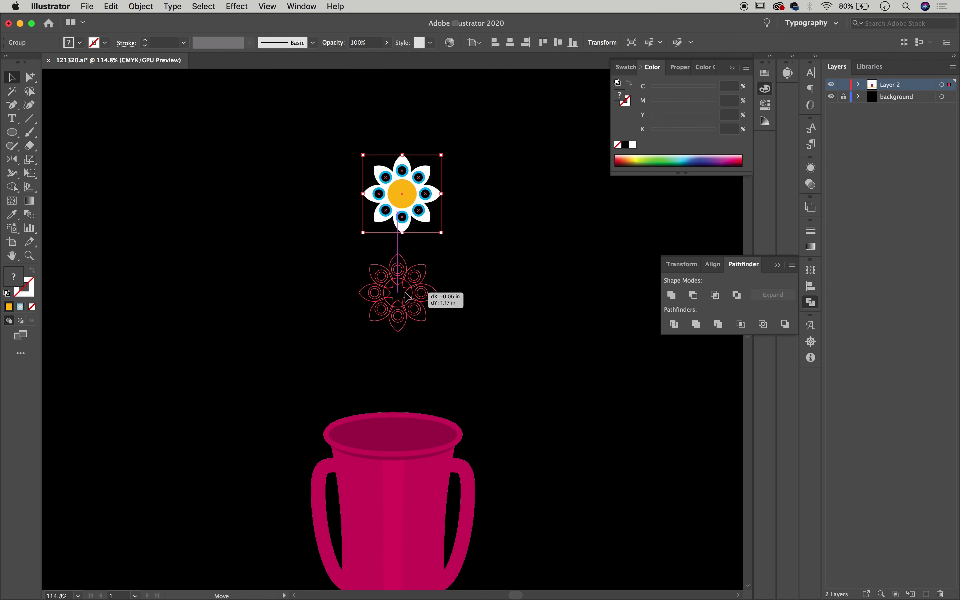
{"action": "scroll", "coordinate": [393, 430], "scroll_direction": "down", "scroll_amount": 5}
{"action": "left_click", "coordinate": [393, 430]}
{"action": "scroll", "coordinate": [468, 133], "scroll_direction": "up", "scroll_amount": 5}
{"action": "scroll", "coordinate": [485, 210], "scroll_direction": "up", "scroll_amount": 8}
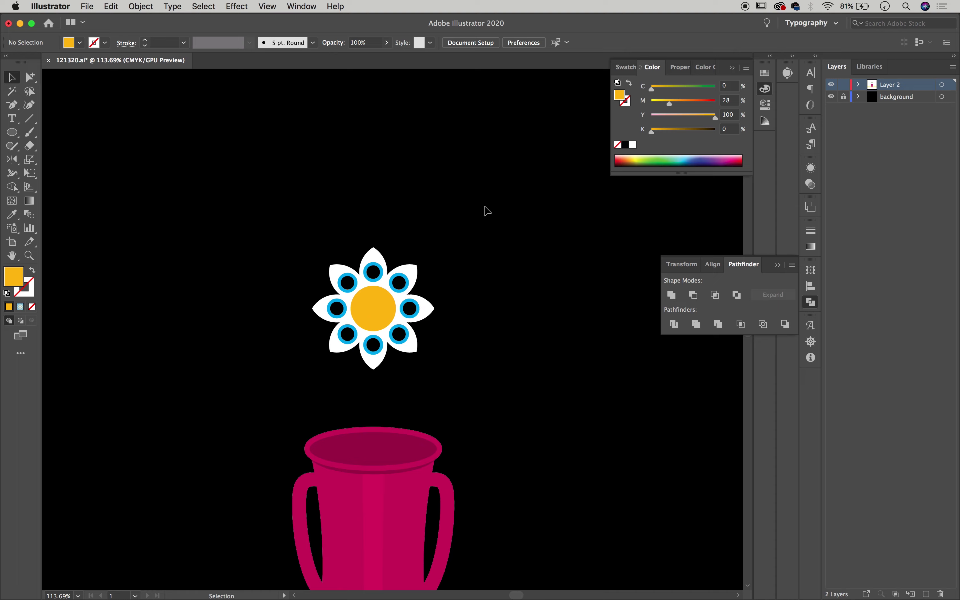
{"action": "scroll", "coordinate": [532, 174], "scroll_direction": "left", "scroll_amount": 5}
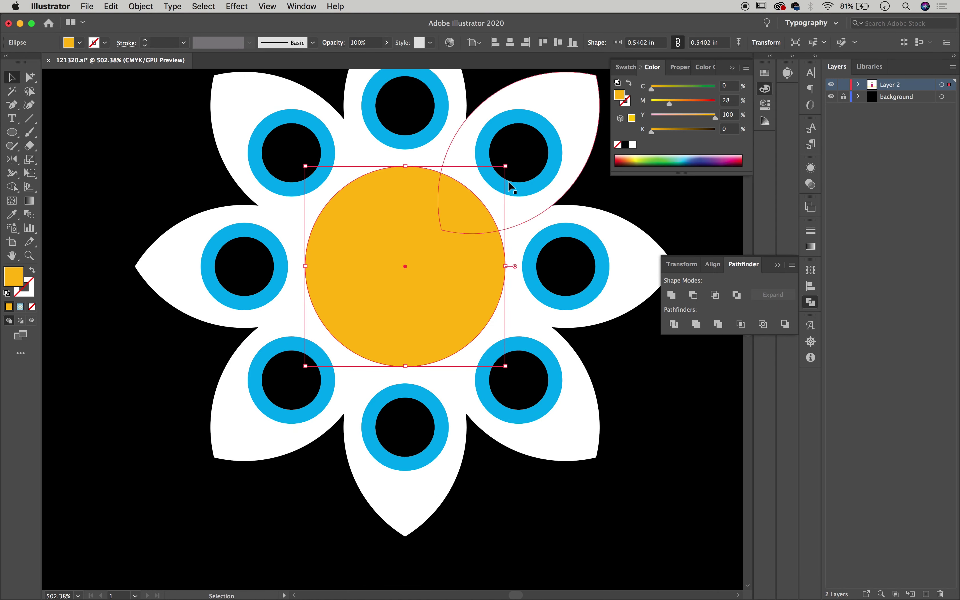
Step: Draw a smaller circle inside the yellow centre and fill it with the petals' blue
{"action": "left_click_drag", "start_coordinate": [312, 168], "coordinate": [300, 189]}
{"action": "key", "text": "i"}
{"action": "left_click", "coordinate": [202, 115]}
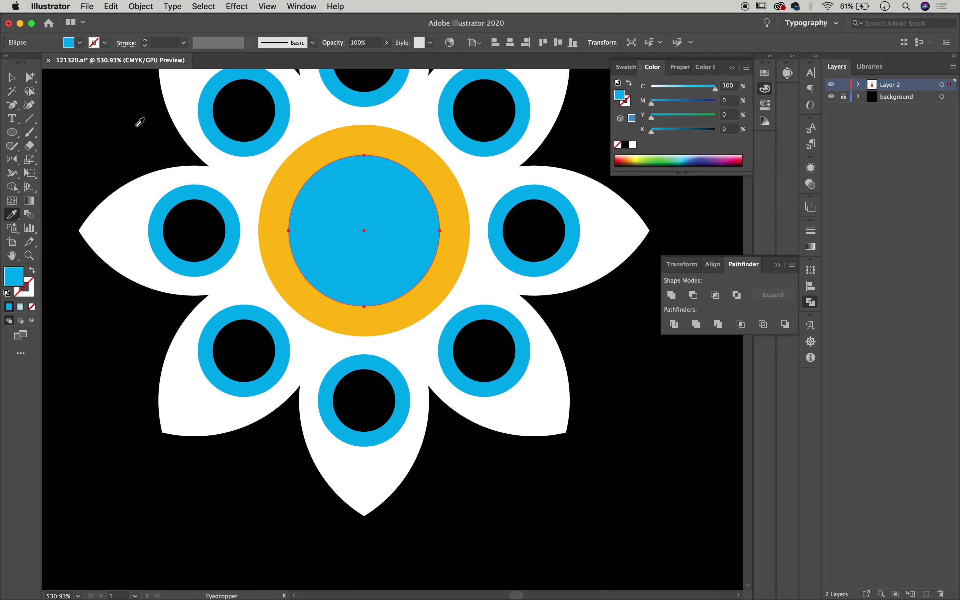
{"action": "left_click_drag", "start_coordinate": [410, 174], "coordinate": [409, 174]}
{"action": "scroll", "coordinate": [240, 146], "scroll_direction": "down", "scroll_amount": 10}
{"action": "key", "text": "v"}
{"action": "left_click", "coordinate": [403, 251]}
Step: Increase the stroke weight of the face's smile curve
{"action": "key", "text": "super+shift+a"}
{"action": "key", "text": "l"}
{"action": "scroll", "coordinate": [403, 251], "scroll_direction": "up", "scroll_amount": 6}
{"action": "scroll", "coordinate": [398, 248], "scroll_direction": "up", "scroll_amount": 5}
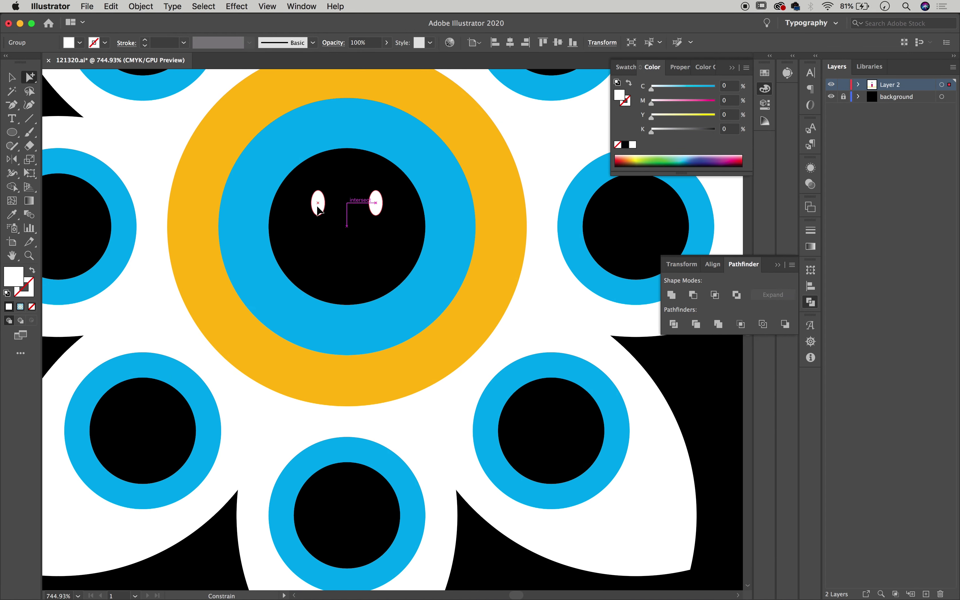
{"action": "key", "text": "super+shift+a"}
{"action": "scroll", "coordinate": [318, 211], "scroll_direction": "down", "scroll_amount": 3}
{"action": "scroll", "coordinate": [347, 238], "scroll_direction": "up", "scroll_amount": 5}
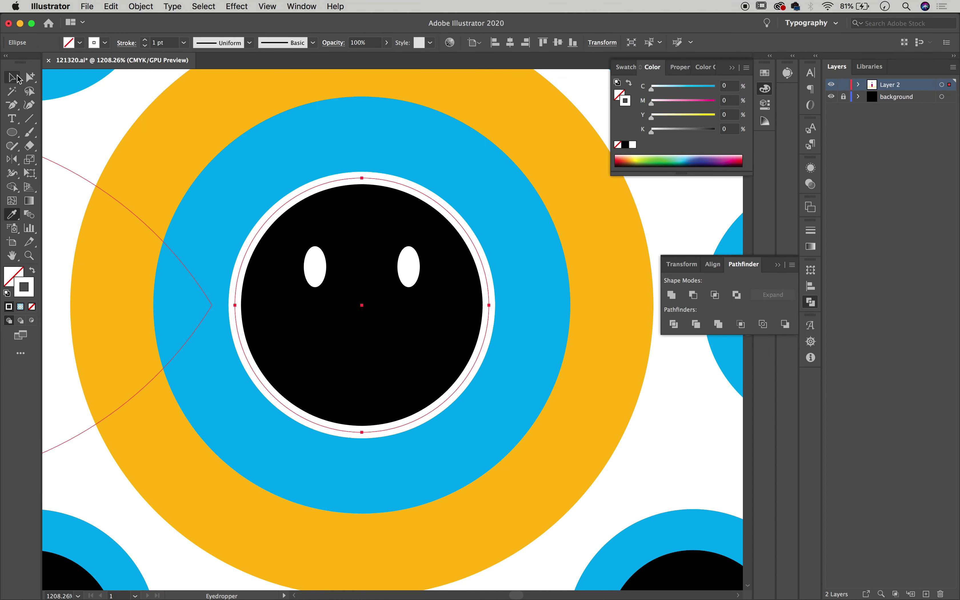
{"action": "left_click", "coordinate": [811, 230]}
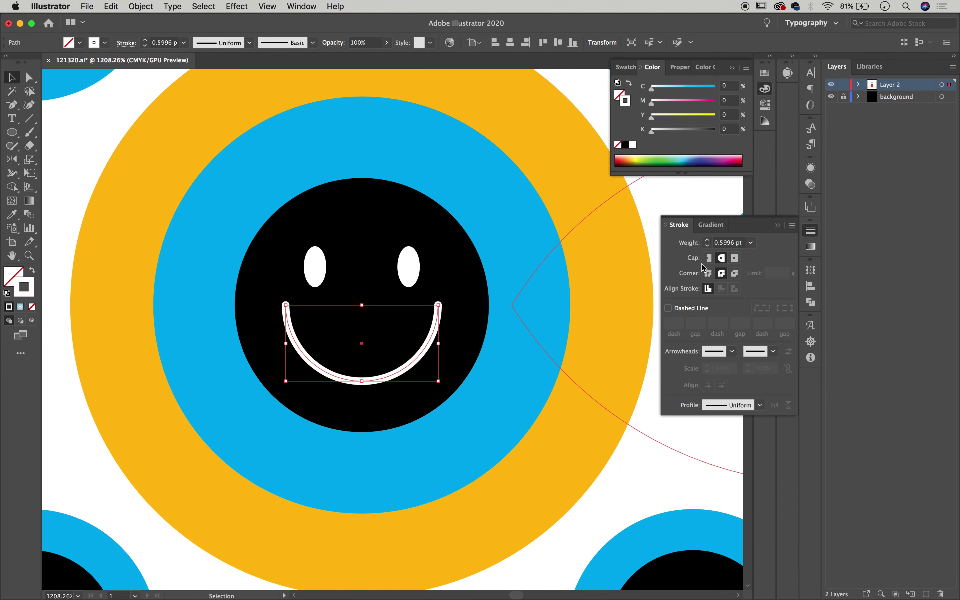
{"action": "scroll", "coordinate": [621, 446], "scroll_direction": "down", "scroll_amount": 5}
{"action": "scroll", "coordinate": [401, 217], "scroll_direction": "up", "scroll_amount": 6}
{"action": "left_click", "coordinate": [229, 276]}
{"action": "scroll", "coordinate": [251, 283], "scroll_direction": "down", "scroll_amount": 2}
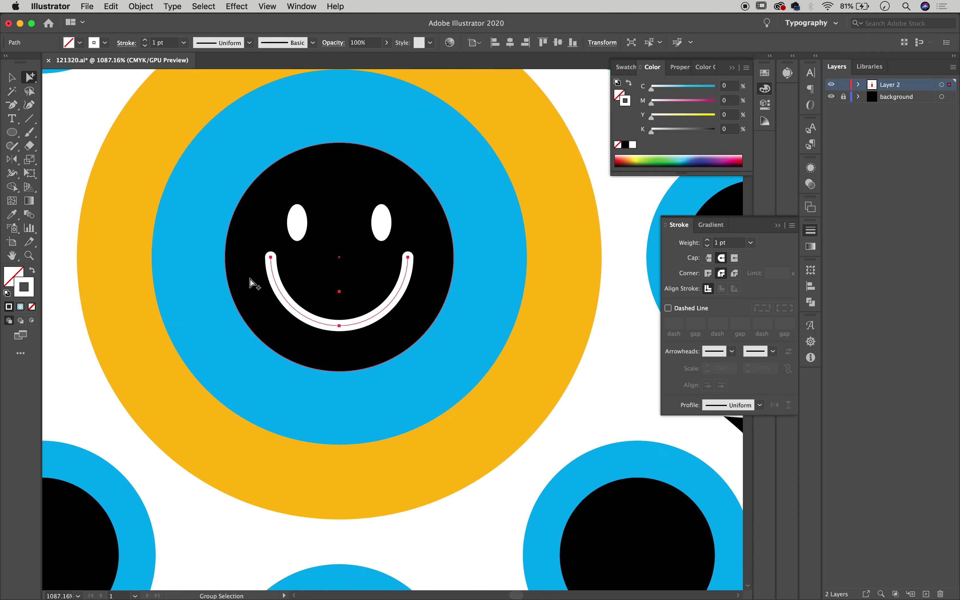
{"action": "left_click", "coordinate": [708, 239]}
Step: Move the face's eyes closer together and attempt to group the face elements
{"action": "left_click_drag", "start_coordinate": [382, 228], "coordinate": [364, 229]}
{"action": "key", "text": "super+g"}
{"action": "key", "text": "Return"}
{"action": "left_click", "coordinate": [366, 234]}
{"action": "scroll", "coordinate": [575, 415], "scroll_direction": "down", "scroll_amount": 3}
{"action": "scroll", "coordinate": [576, 415], "scroll_direction": "down", "scroll_amount": 3}
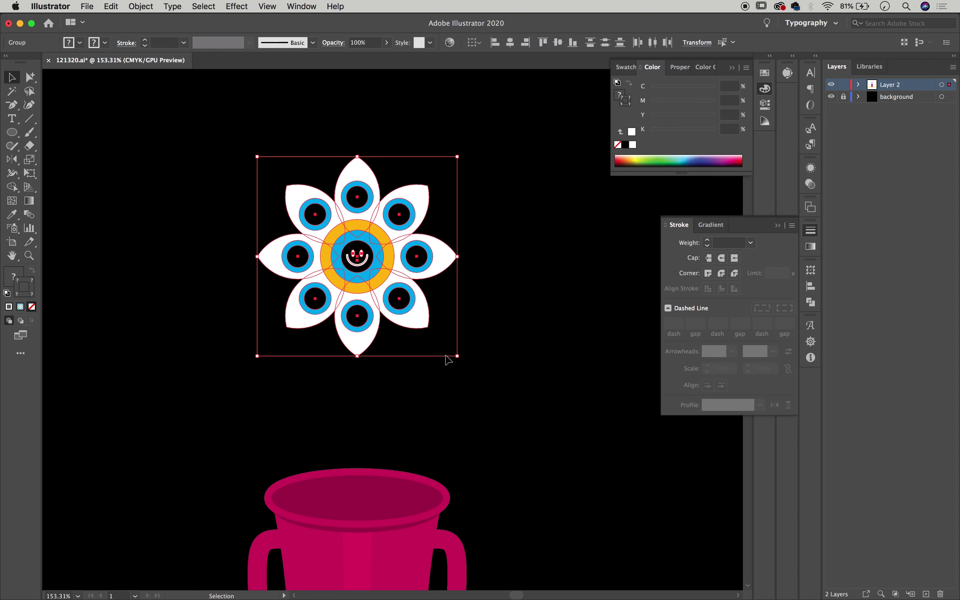
Step: Centre the selected flower horizontally on the black square artboard
{"action": "key", "text": "a"}
{"action": "scroll", "coordinate": [365, 257], "scroll_direction": "down", "scroll_amount": 5}
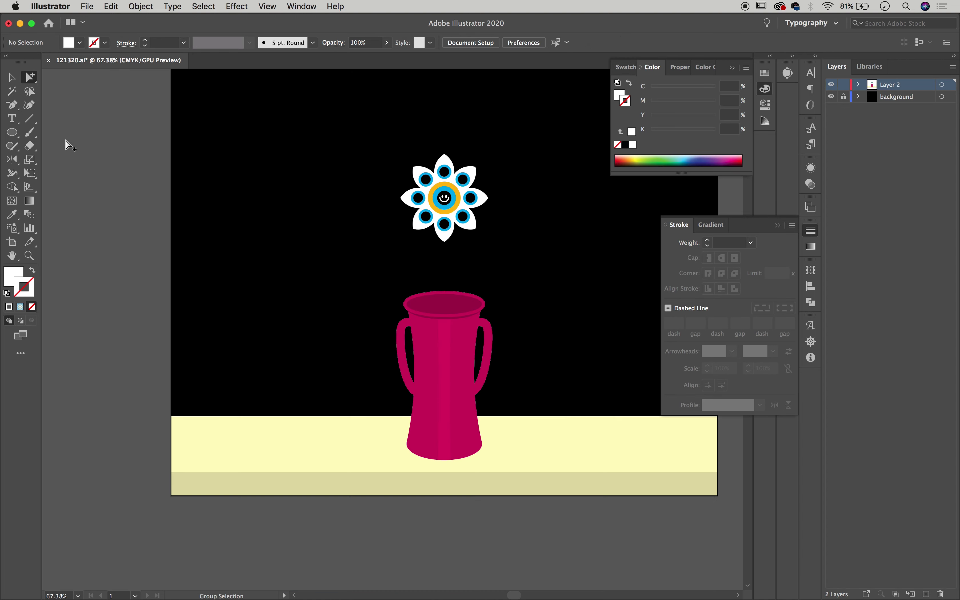
{"action": "key", "text": "v"}
{"action": "left_click", "coordinate": [441, 193]}
{"action": "scroll", "coordinate": [441, 193], "scroll_direction": "down", "scroll_amount": 2}
{"action": "left_click_drag", "start_coordinate": [426, 256], "coordinate": [447, 234]}
{"action": "left_click", "coordinate": [486, 375]}
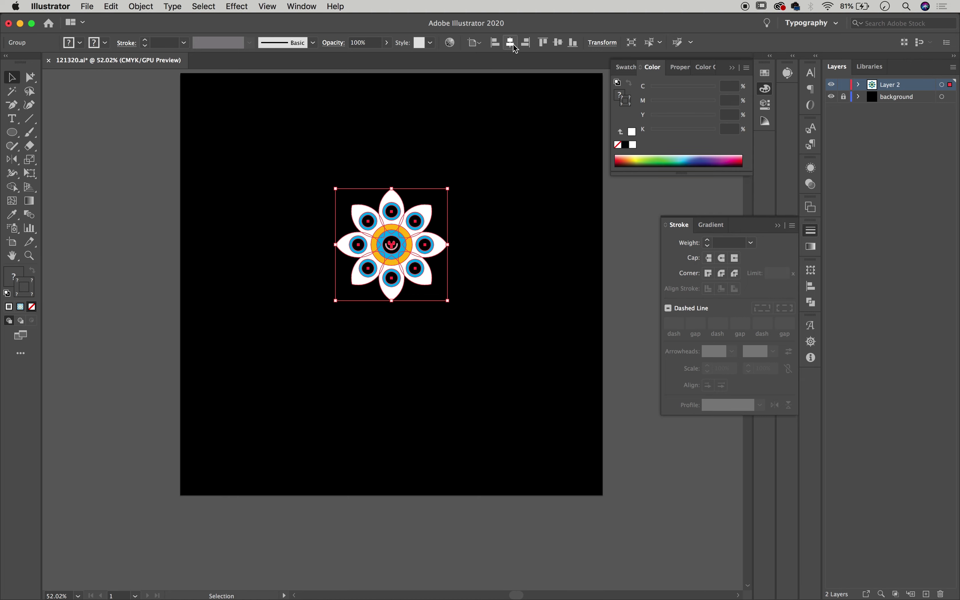
{"action": "left_click", "coordinate": [412, 336]}
Step: Draw a white 1.6972 in circle just above the flower's top petal
{"action": "left_click", "coordinate": [420, 508]}
{"action": "left_click_drag", "start_coordinate": [12, 132], "coordinate": [72, 160]}
{"action": "scroll", "coordinate": [356, 153], "scroll_direction": "up", "scroll_amount": 3}
{"action": "scroll", "coordinate": [357, 153], "scroll_direction": "up", "scroll_amount": 2}
{"action": "left_click_drag", "start_coordinate": [448, 270], "coordinate": [334, 155]}
{"action": "key", "text": "v"}
{"action": "scroll", "coordinate": [416, 154], "scroll_direction": "down", "scroll_amount": 2}
{"action": "scroll", "coordinate": [407, 156], "scroll_direction": "down", "scroll_amount": 3}
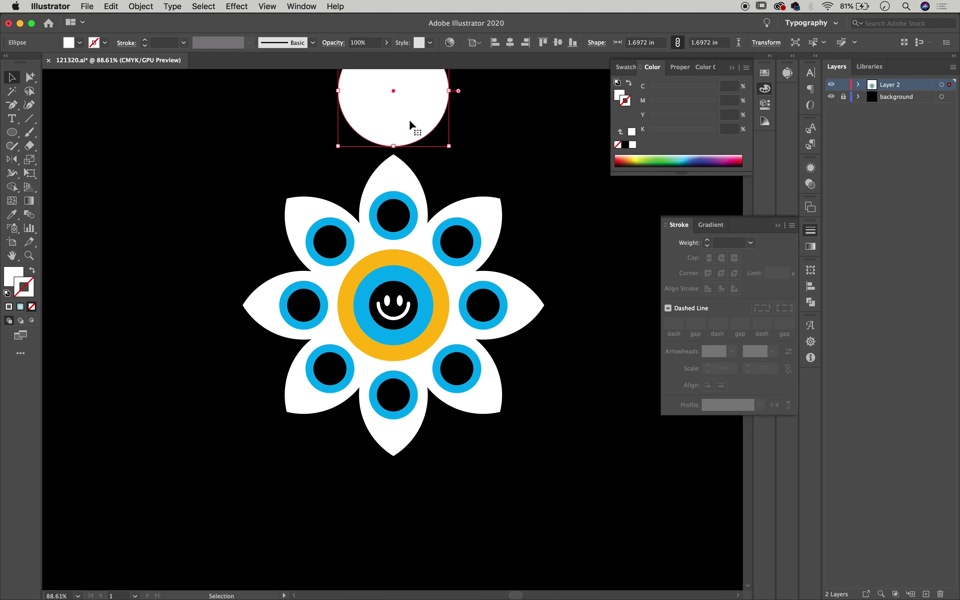
Step: Fill the circle with the centre's yellow and make two smaller concentric copies
{"action": "key", "text": "i"}
{"action": "left_click", "coordinate": [350, 300]}
{"action": "scroll", "coordinate": [455, 142], "scroll_direction": "down", "scroll_amount": 2}
{"action": "scroll", "coordinate": [480, 151], "scroll_direction": "up", "scroll_amount": 5}
{"action": "left_click_drag", "start_coordinate": [303, 125], "coordinate": [307, 126]}
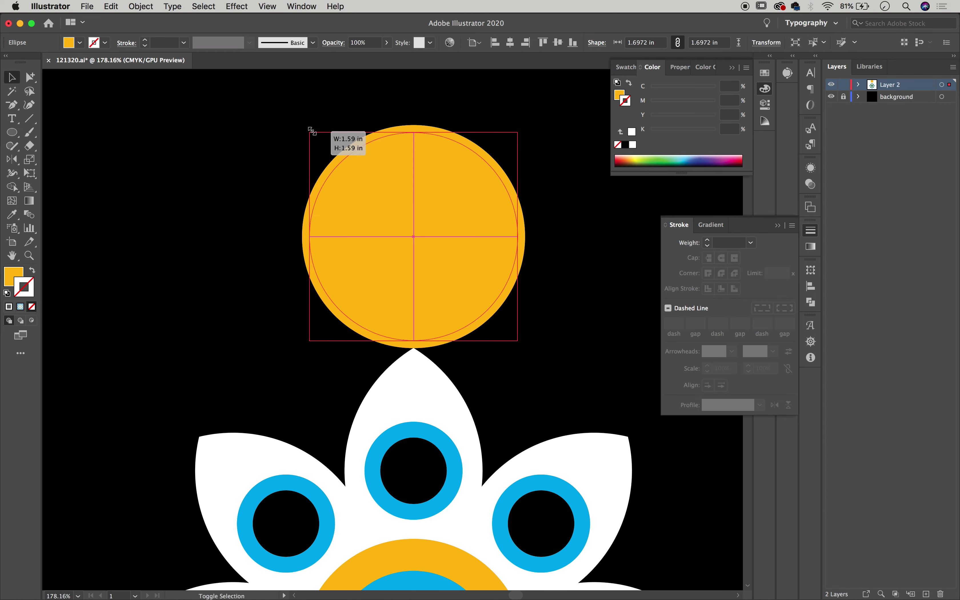
{"action": "key", "text": "v"}
{"action": "left_click_drag", "start_coordinate": [496, 155], "coordinate": [485, 161]}
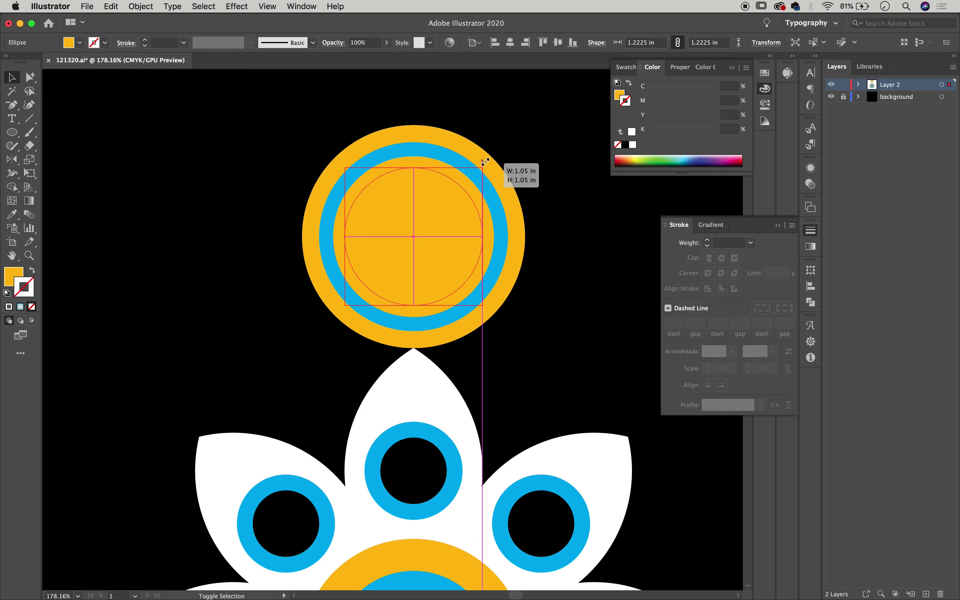
Step: Recolour the inner circles with the ring's blue, yellow and black
{"action": "left_click", "coordinate": [457, 397]}
{"action": "left_click", "coordinate": [501, 250]}
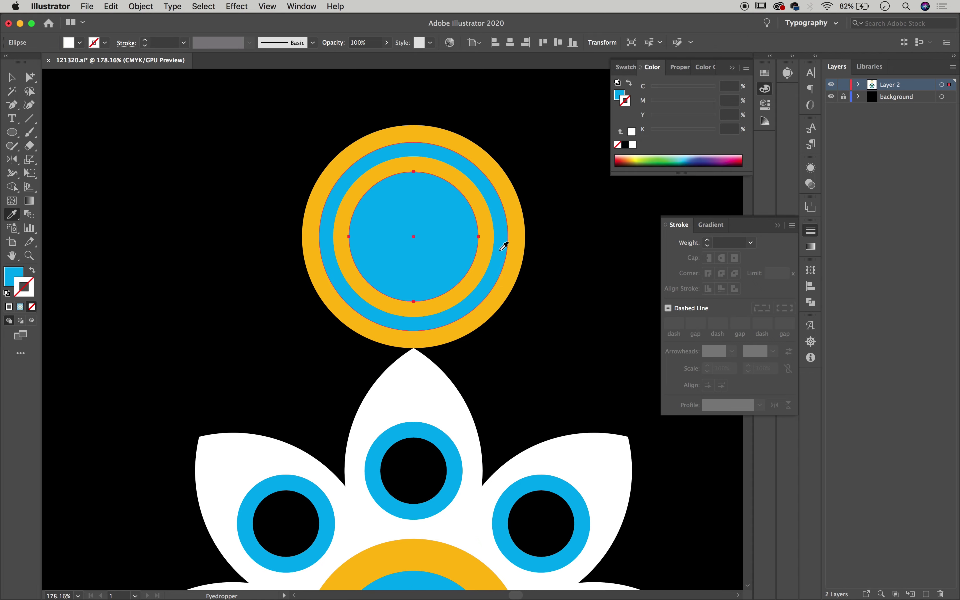
{"action": "left_click", "coordinate": [348, 153]}
{"action": "left_click", "coordinate": [306, 358]}
{"action": "scroll", "coordinate": [306, 358], "scroll_direction": "down", "scroll_amount": 3}
Step: Scale the smiley to fit inside the black circle of the striped disc
{"action": "left_click", "coordinate": [141, 6]}
{"action": "key", "text": "Escape"}
{"action": "key", "text": "v"}
{"action": "left_click_drag", "start_coordinate": [416, 244], "coordinate": [384, 425]}
{"action": "scroll", "coordinate": [402, 260], "scroll_direction": "down", "scroll_amount": 5}
{"action": "left_click", "coordinate": [402, 261]}
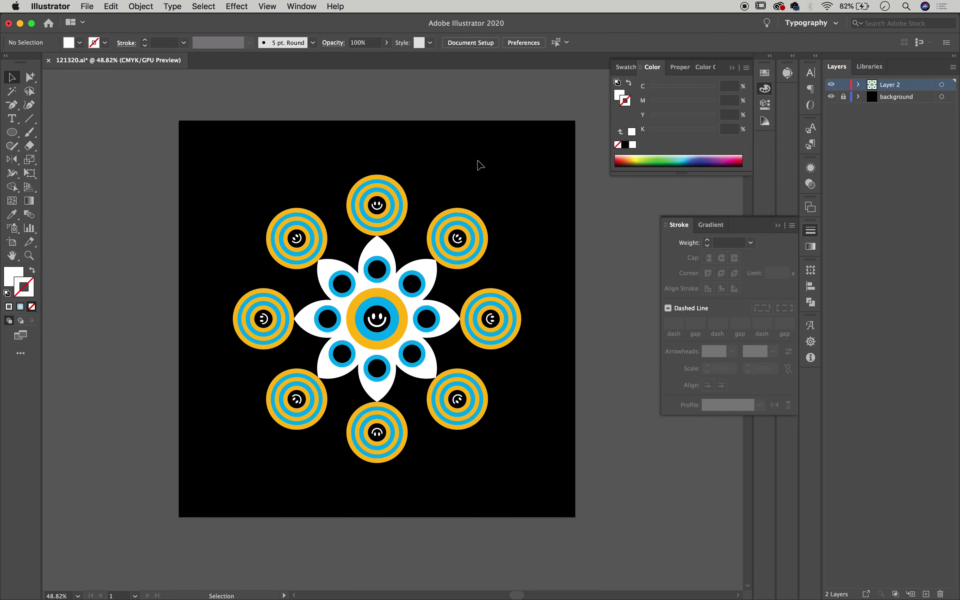
Step: Place the small eye between two striped smiley circles
{"action": "scroll", "coordinate": [478, 163], "scroll_direction": "up", "scroll_amount": 2}
{"action": "scroll", "coordinate": [478, 163], "scroll_direction": "up", "scroll_amount": 2}
{"action": "scroll", "coordinate": [478, 163], "scroll_direction": "up", "scroll_amount": 3}
{"action": "scroll", "coordinate": [217, 354], "scroll_direction": "up", "scroll_amount": 3}
{"action": "left_click_drag", "start_coordinate": [353, 428], "coordinate": [369, 308]}
{"action": "scroll", "coordinate": [369, 307], "scroll_direction": "down", "scroll_amount": 3}
{"action": "left_click", "coordinate": [30, 76]}
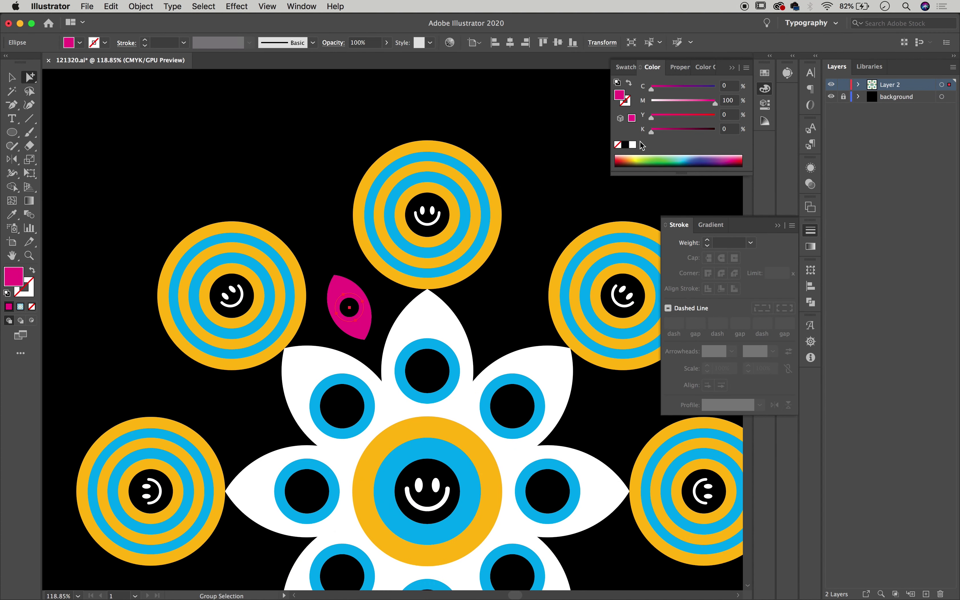
Step: Undo the magenta recolour of the small eye
{"action": "key", "text": "cmd+z"}
{"action": "scroll", "coordinate": [355, 239], "scroll_direction": "down", "scroll_amount": 3}
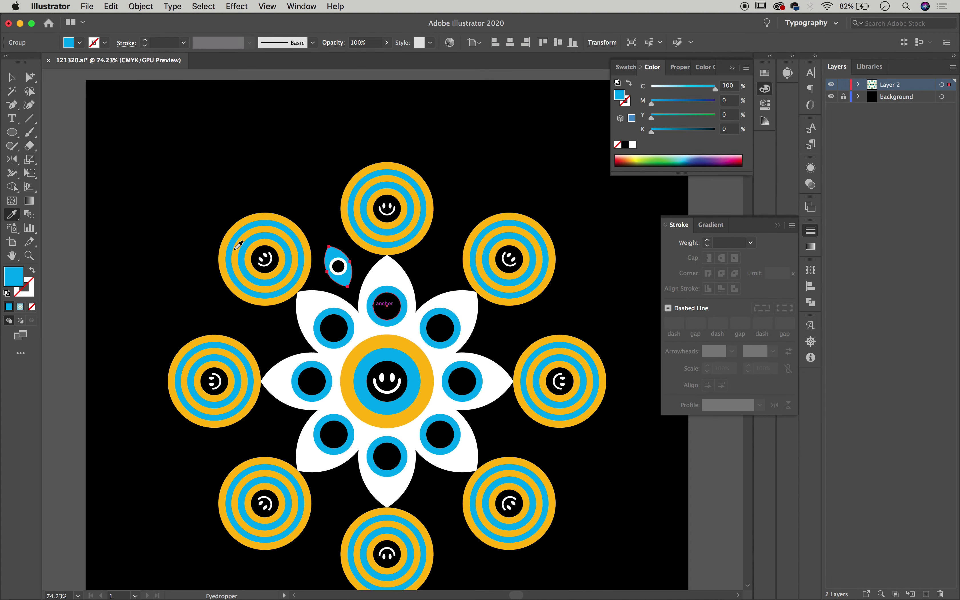
{"action": "key", "text": "cmd+minus"}
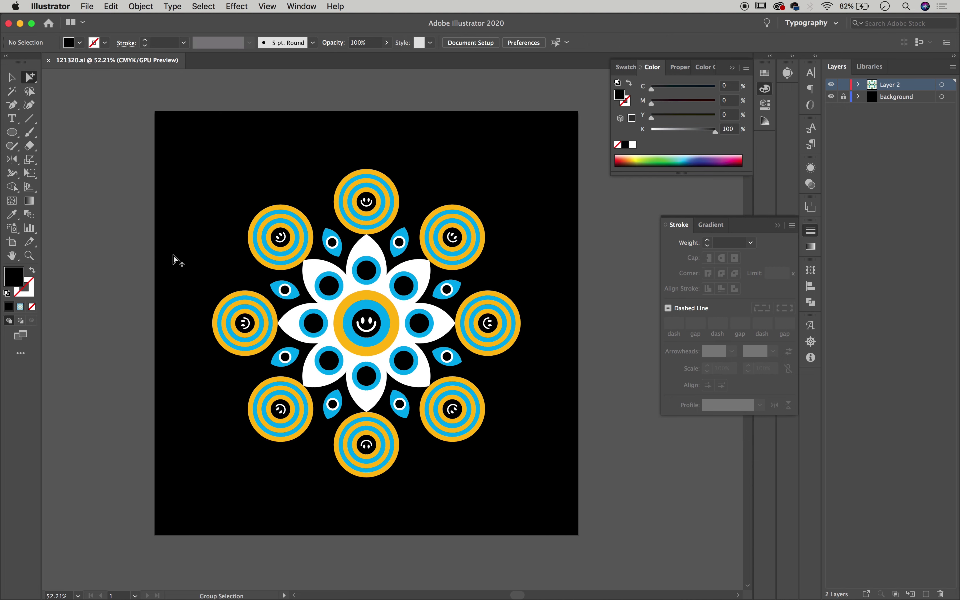
Step: Add a slightly larger circle behind the black disc, forming a thin blue ring
{"action": "left_click_drag", "start_coordinate": [440, 252], "coordinate": [491, 202]}
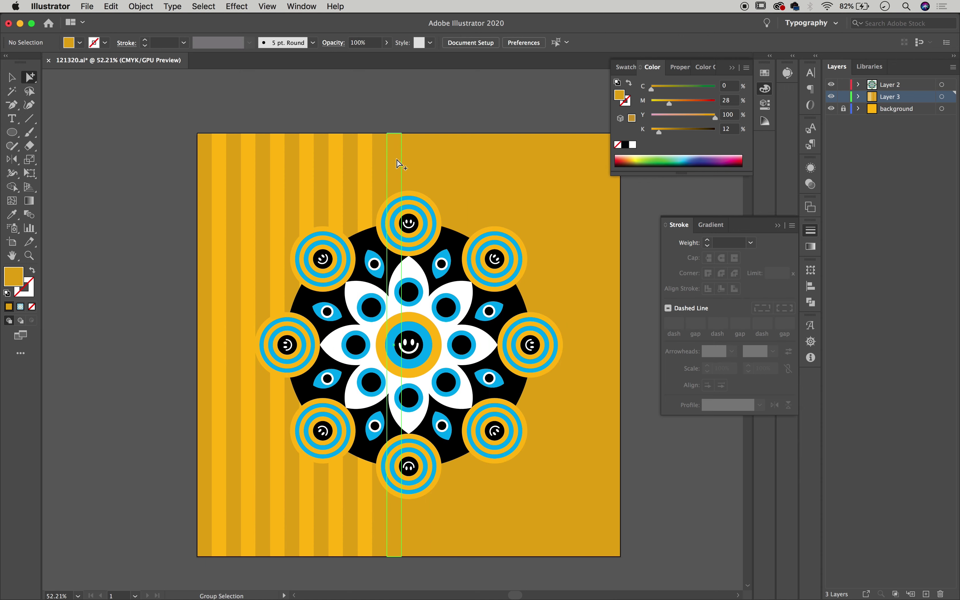
{"action": "scroll", "coordinate": [539, 110], "scroll_direction": "down", "scroll_amount": 1}
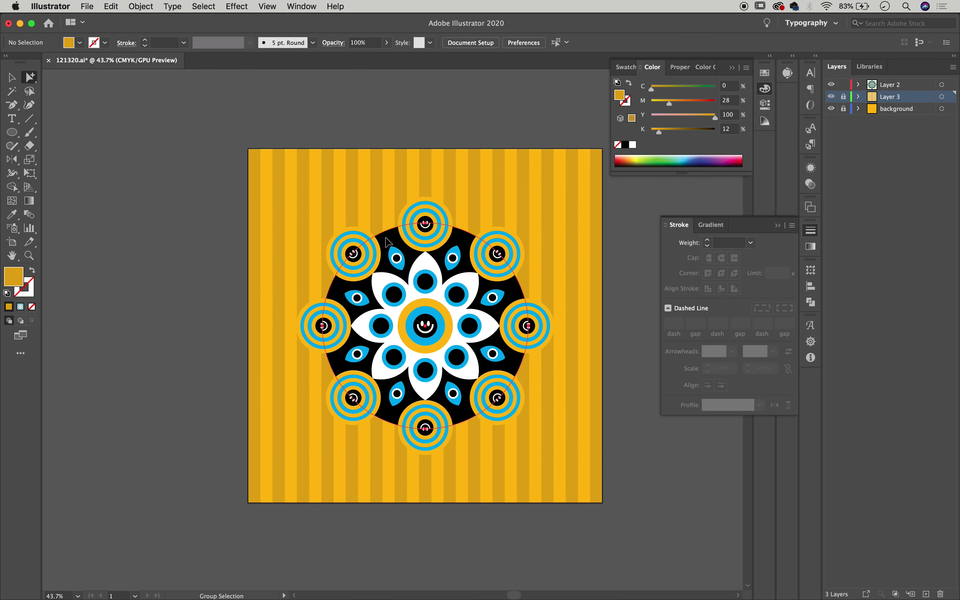
{"action": "scroll", "coordinate": [529, 225], "scroll_direction": "up", "scroll_amount": 5}
{"action": "mouse_move", "coordinate": [529, 224]}
{"action": "left_mouse_down"}
{"action": "mouse_move", "coordinate": [546, 207]}
{"action": "mouse_move", "coordinate": [529, 222]}
{"action": "left_mouse_up"}
{"action": "scroll", "coordinate": [530, 222], "scroll_direction": "down", "scroll_amount": 2}
{"action": "left_click", "coordinate": [647, 192]}
{"action": "key", "text": "v"}
{"action": "scroll", "coordinate": [610, 371], "scroll_direction": "down", "scroll_amount": 3}
{"action": "left_click", "coordinate": [611, 371]}
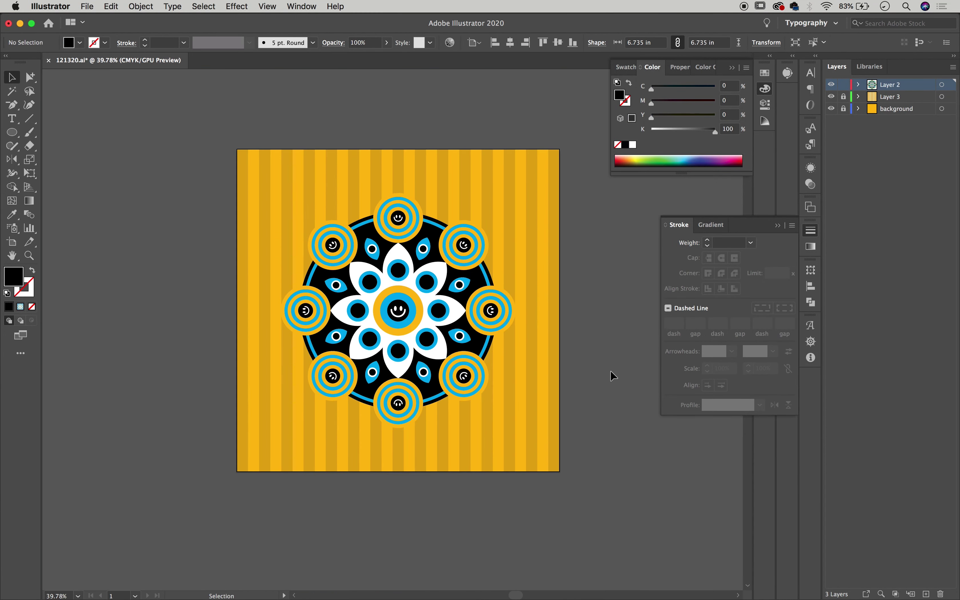
{"action": "scroll", "coordinate": [578, 394], "scroll_direction": "up", "scroll_amount": 1}
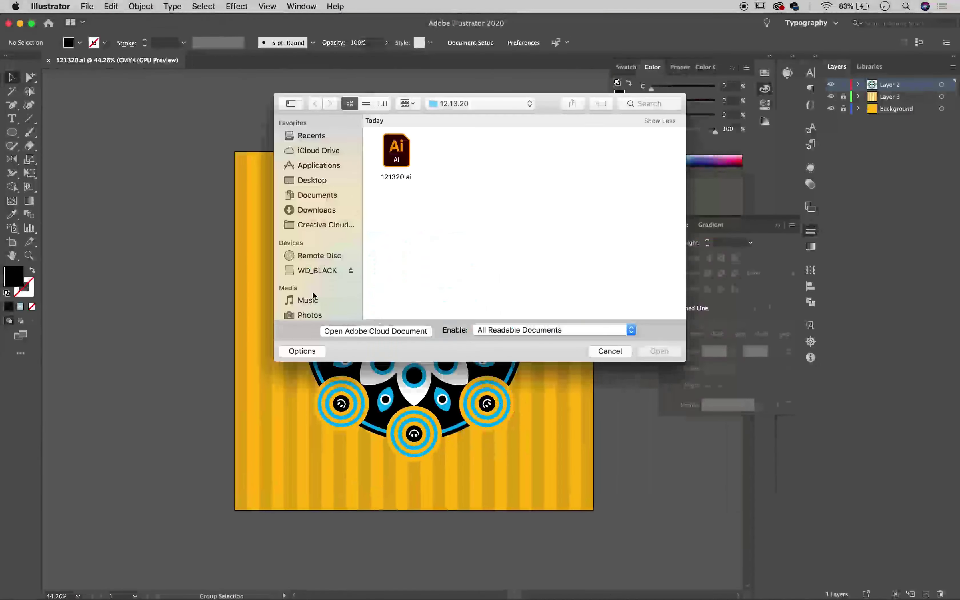
Step: Open RadFuture_logo_2020.ai from the Rad Future folder and bring the logo into the mandala
{"action": "double_click", "coordinate": [396, 218]}
{"action": "left_click", "coordinate": [499, 152]}
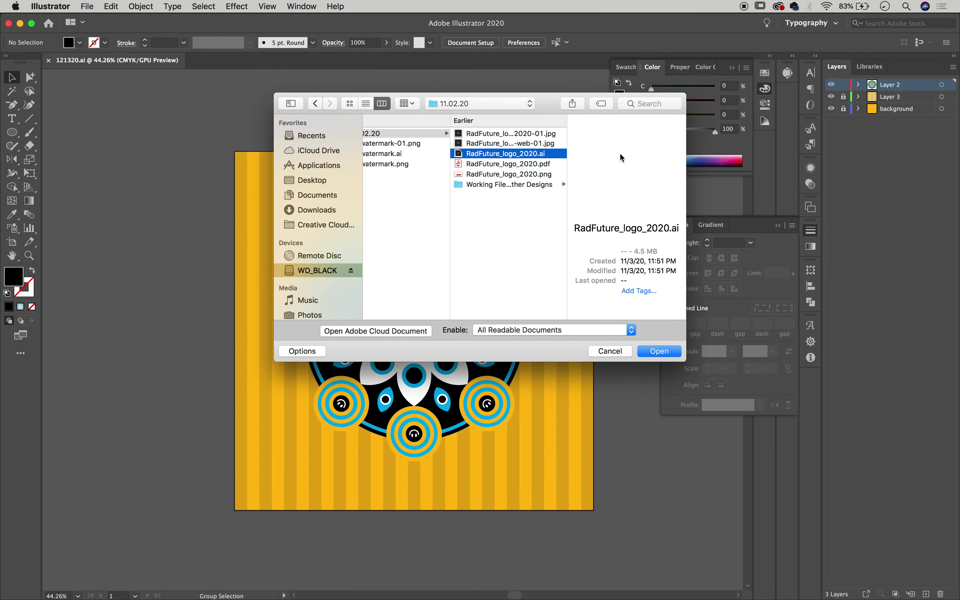
{"action": "left_click", "coordinate": [660, 351]}
{"action": "left_click_drag", "start_coordinate": [397, 311], "coordinate": [45, 113]}
{"action": "left_click", "coordinate": [45, 112]}
{"action": "scroll", "coordinate": [463, 200], "scroll_direction": "left", "scroll_amount": 1}
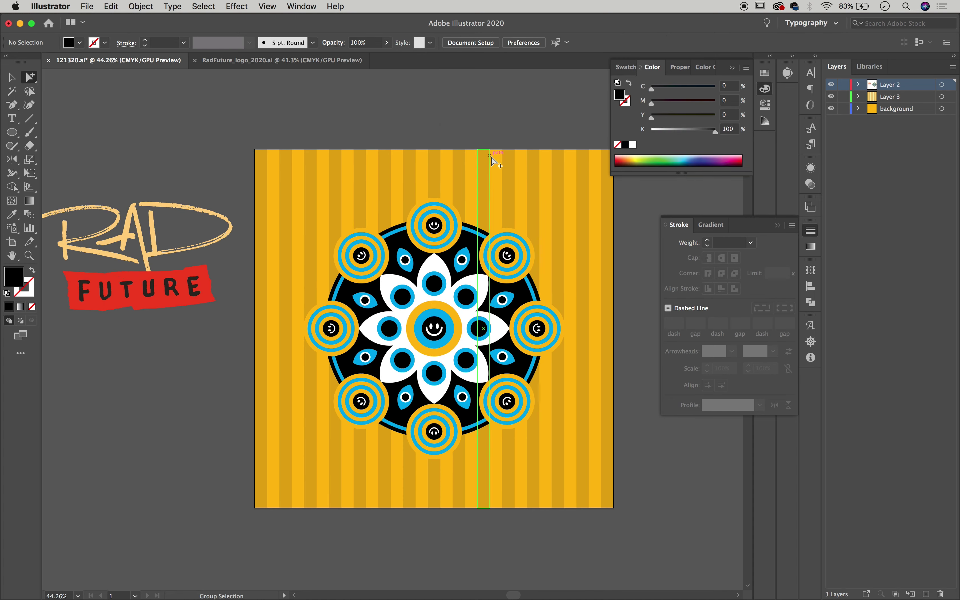
Step: Turn all blue shapes the banner's red and the dark stripes pale tan
{"action": "left_click", "coordinate": [203, 6]}
{"action": "left_click", "coordinate": [360, 144]}
{"action": "key", "text": "i"}
{"action": "left_click", "coordinate": [211, 265]}
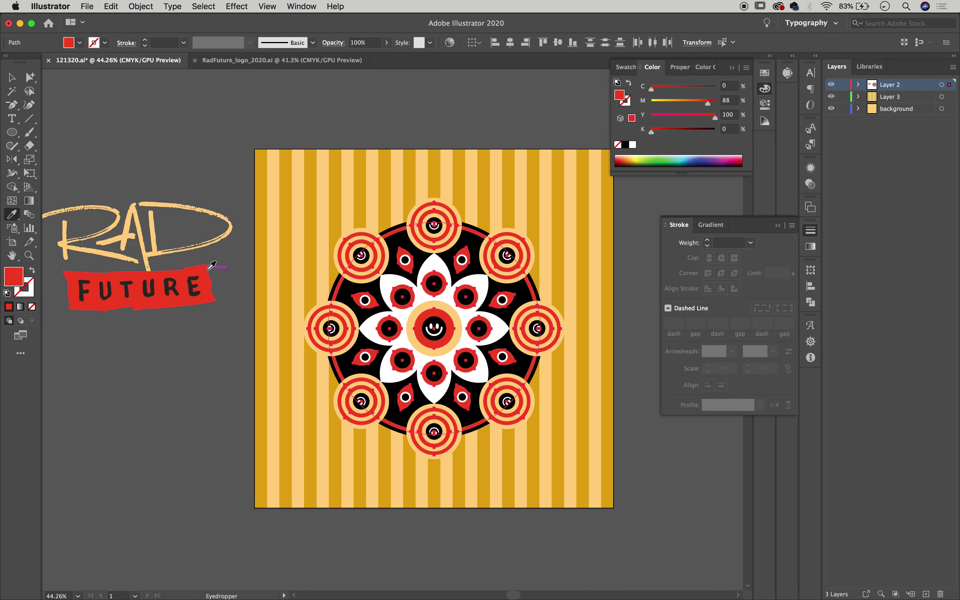
{"action": "left_click", "coordinate": [204, 7]}
{"action": "left_click", "coordinate": [206, 45]}
{"action": "left_click", "coordinate": [154, 128]}
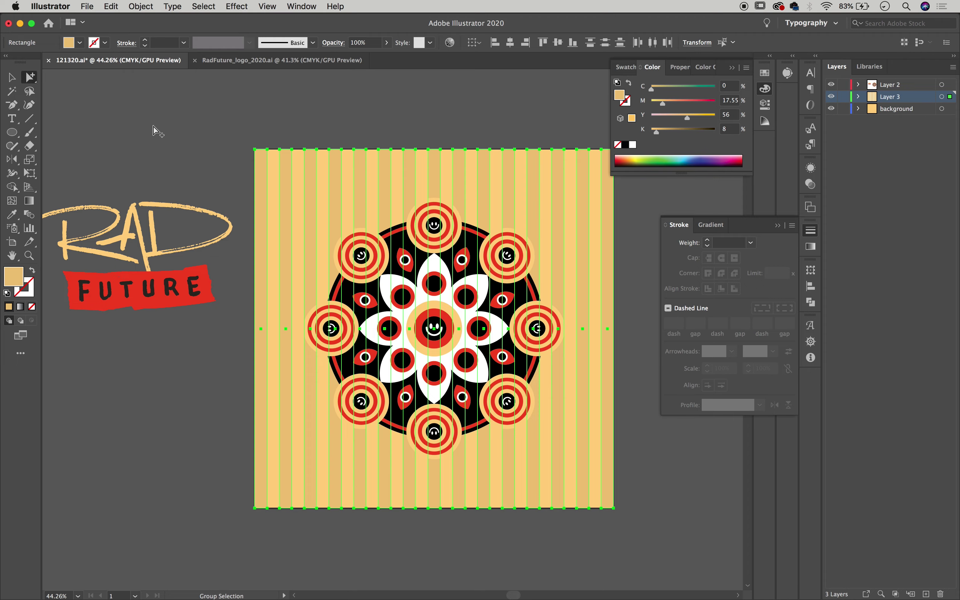
Step: Fill every white shape with light cream and lock the stripes layer
{"action": "left_click", "coordinate": [321, 311]}
{"action": "left_click", "coordinate": [203, 7]}
{"action": "left_click", "coordinate": [343, 156]}
{"action": "key", "text": "i"}
{"action": "left_click", "coordinate": [516, 178]}
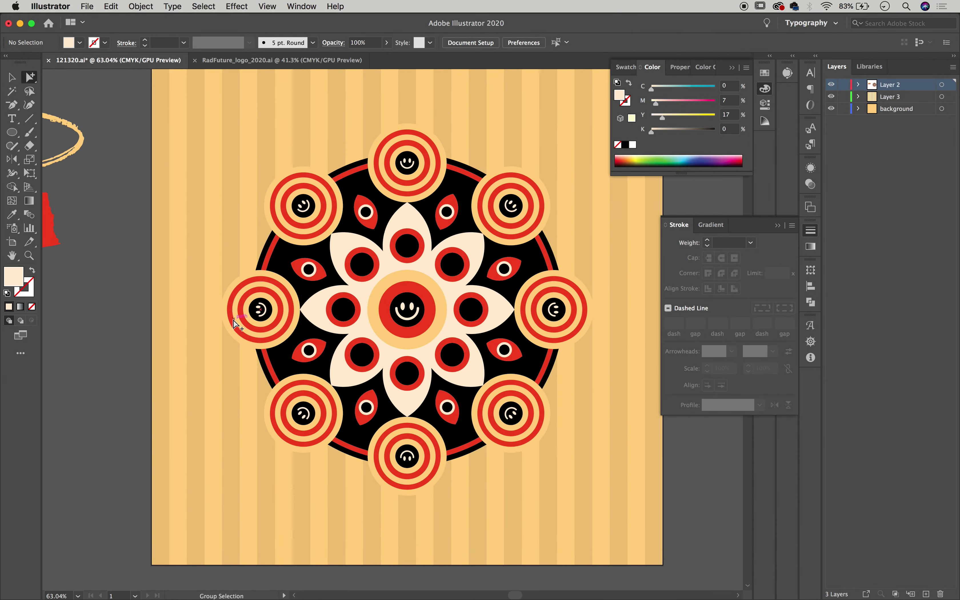
{"action": "scroll", "coordinate": [226, 202], "scroll_direction": "down", "scroll_amount": 1}
{"action": "key", "text": "v"}
{"action": "left_click", "coordinate": [844, 97]}
{"action": "left_click", "coordinate": [452, 191]}
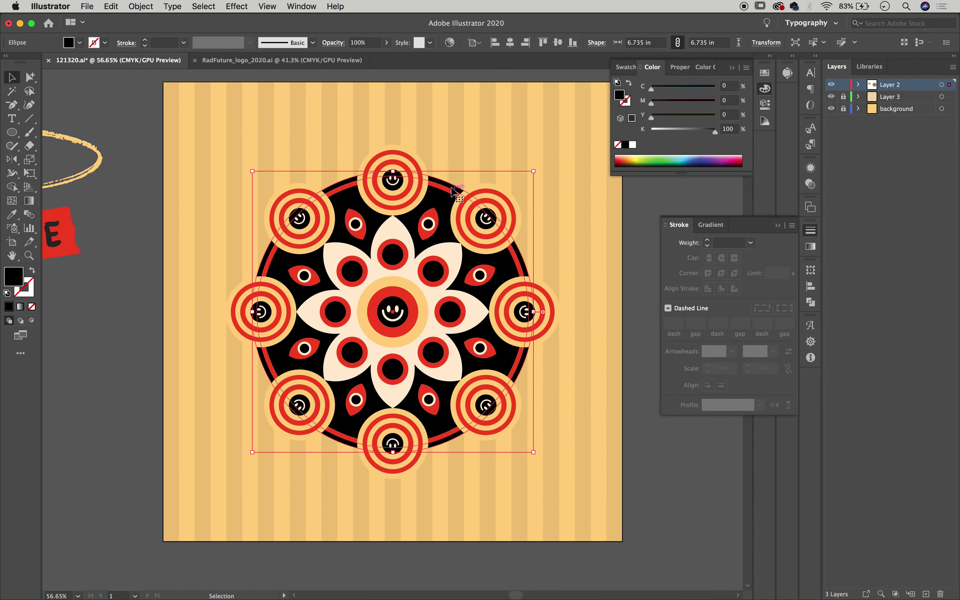
Step: Draw a large circle centred on the mandala, coloured with the banner red and stripe yellow
{"action": "left_click", "coordinate": [126, 162]}
{"action": "left_click_drag", "start_coordinate": [12, 133], "coordinate": [62, 178]}
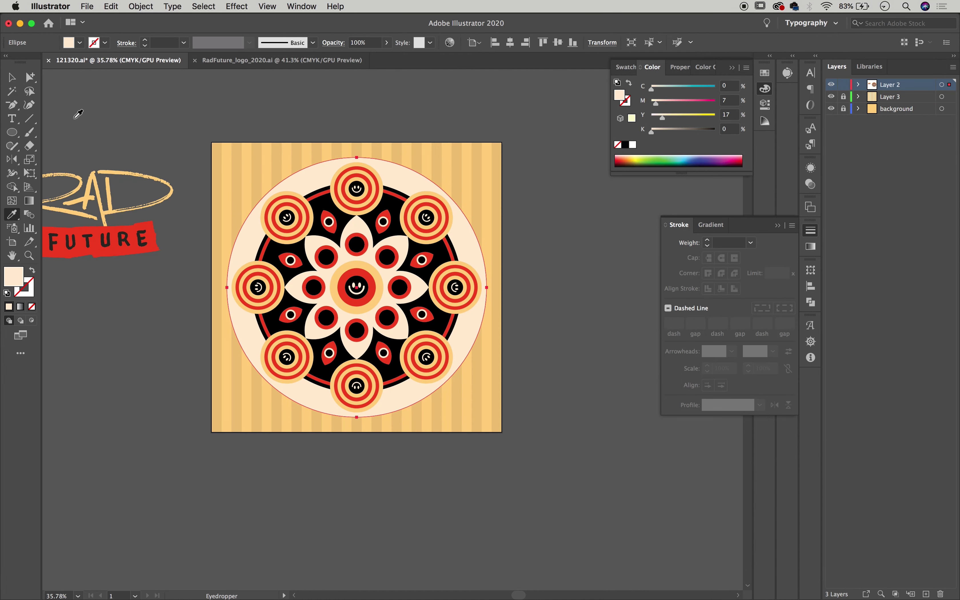
{"action": "key", "text": "i"}
{"action": "left_click", "coordinate": [156, 238]}
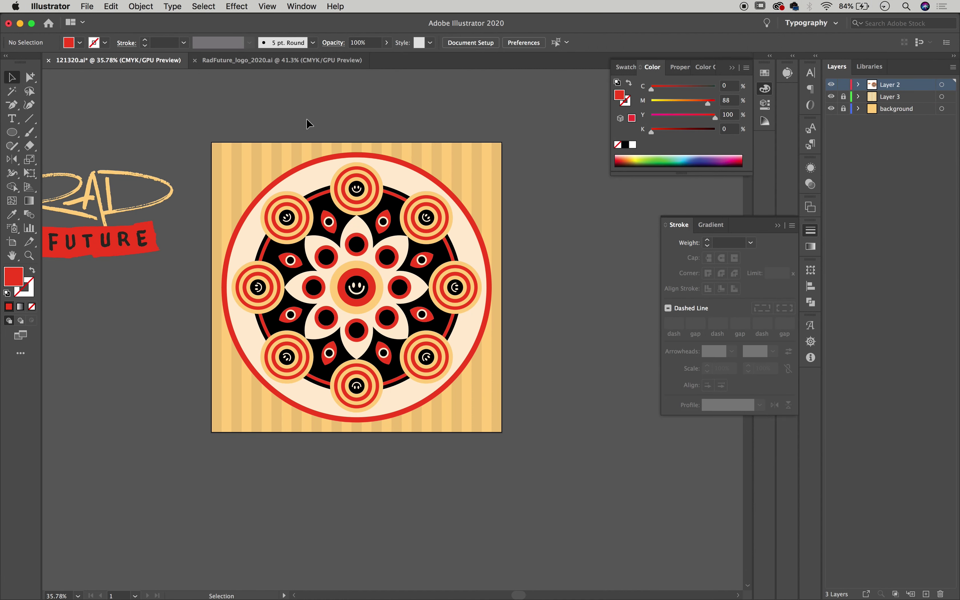
{"action": "left_click", "coordinate": [250, 164]}
{"action": "key", "text": "v"}
{"action": "scroll", "coordinate": [498, 154], "scroll_direction": "up", "scroll_amount": 3}
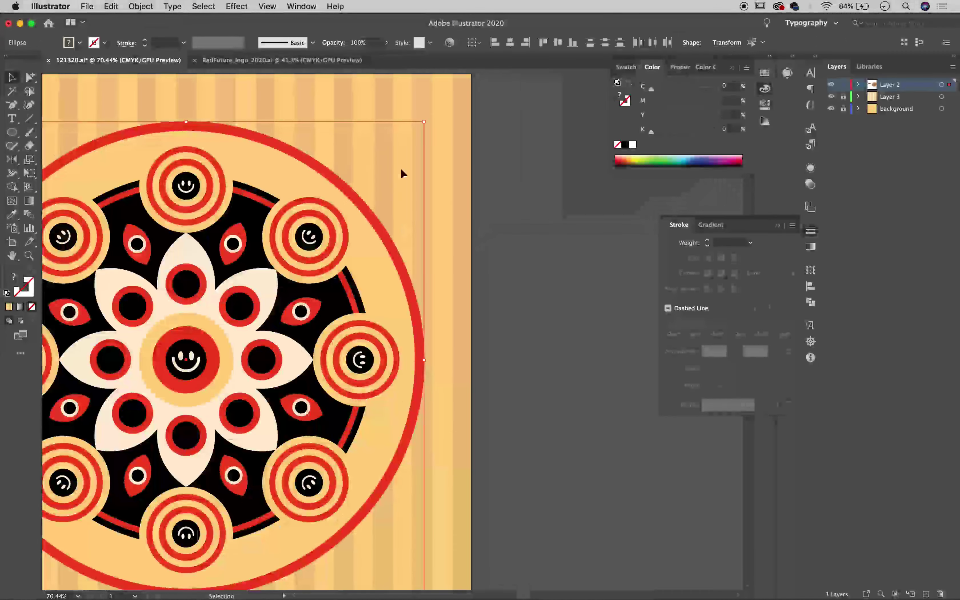
{"action": "scroll", "coordinate": [490, 210], "scroll_direction": "down", "scroll_amount": 3}
{"action": "left_click", "coordinate": [417, 222]}
{"action": "scroll", "coordinate": [521, 193], "scroll_direction": "up", "scroll_amount": 5}
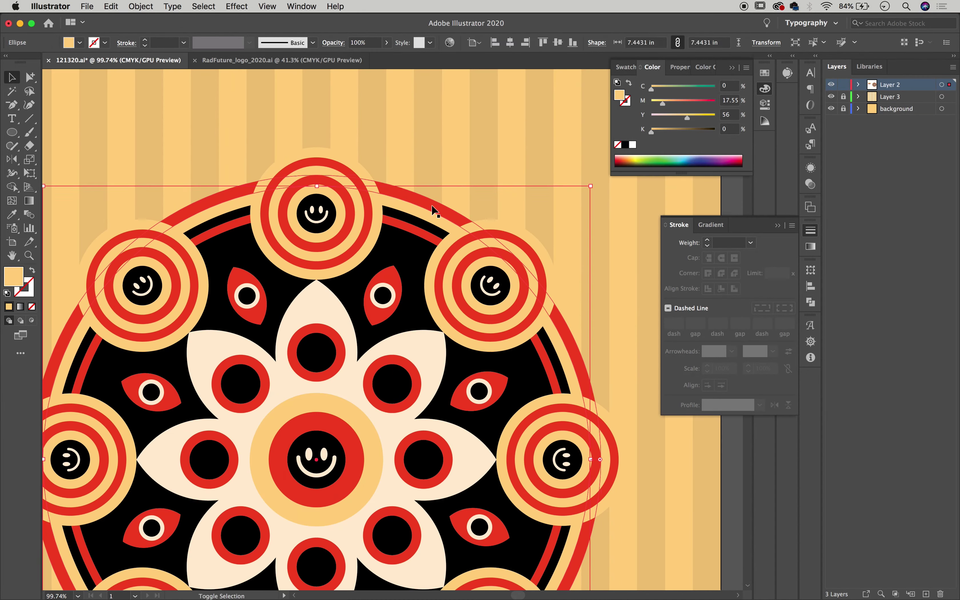
{"action": "scroll", "coordinate": [542, 185], "scroll_direction": "down", "scroll_amount": 5}
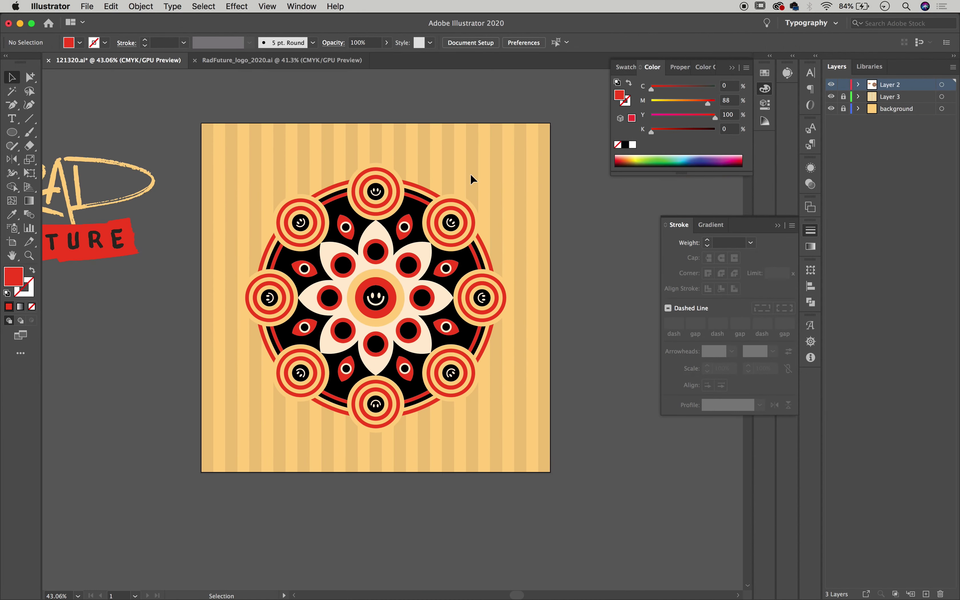
{"action": "left_click", "coordinate": [470, 172]}
{"action": "scroll", "coordinate": [470, 173], "scroll_direction": "up", "scroll_amount": 3}
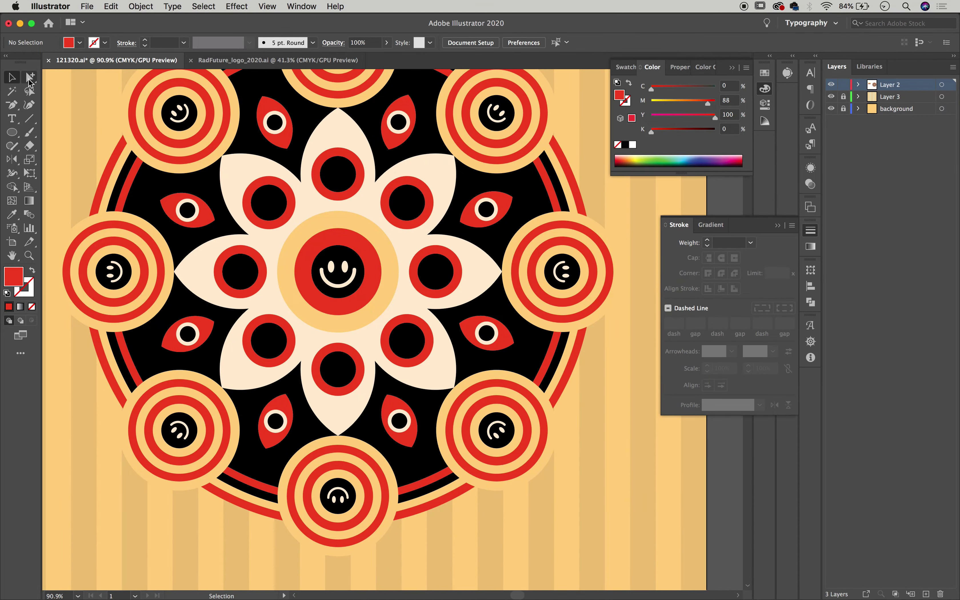
Step: Move the small RAD FUTURE logo into the centre of the bottom ring
{"action": "key", "text": "a"}
{"action": "scroll", "coordinate": [96, 139], "scroll_direction": "down", "scroll_amount": 5}
{"action": "scroll", "coordinate": [181, 160], "scroll_direction": "up", "scroll_amount": 2}
{"action": "key", "text": "v"}
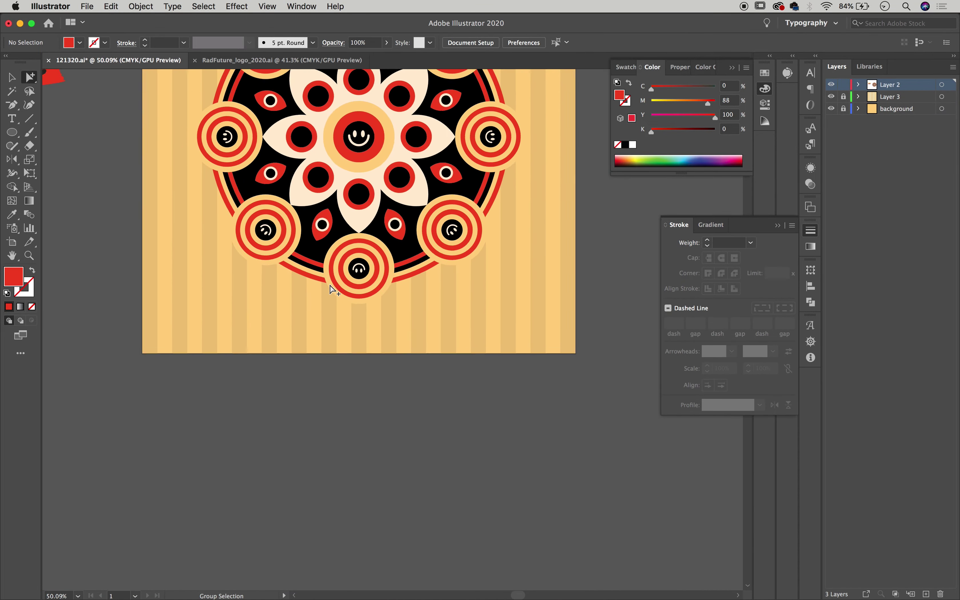
{"action": "left_click_drag", "start_coordinate": [67, 246], "coordinate": [367, 445]}
{"action": "scroll", "coordinate": [468, 389], "scroll_direction": "up", "scroll_amount": 5}
{"action": "mouse_move", "coordinate": [440, 397]}
{"action": "left_mouse_down"}
{"action": "mouse_move", "coordinate": [491, 389]}
{"action": "mouse_move", "coordinate": [489, 342]}
{"action": "left_mouse_up"}
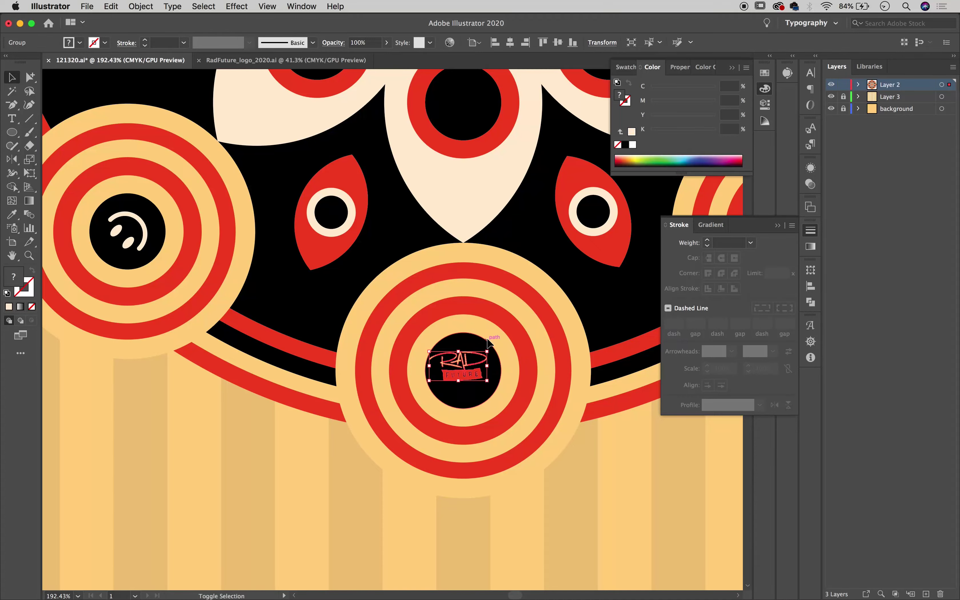
{"action": "scroll", "coordinate": [314, 445], "scroll_direction": "down", "scroll_amount": 5}
{"action": "scroll", "coordinate": [391, 320], "scroll_direction": "up", "scroll_amount": 4}
Step: Paste eyes into the top and bottom black circles and repeat them into side and diagonal circles
{"action": "key", "text": "a"}
{"action": "left_click", "coordinate": [385, 306]}
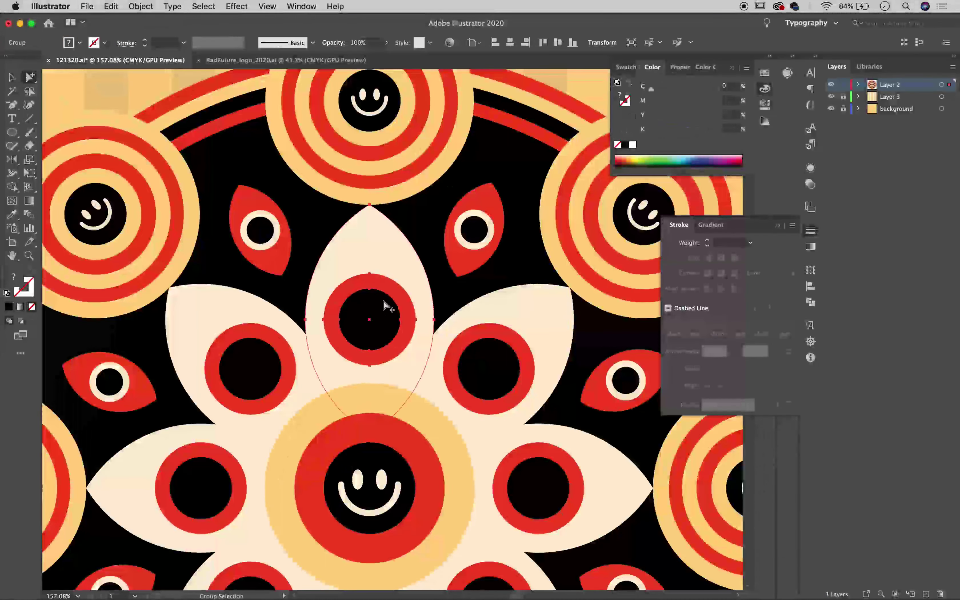
{"action": "key", "text": "super+shift+v"}
{"action": "scroll", "coordinate": [369, 317], "scroll_direction": "down", "scroll_amount": 5}
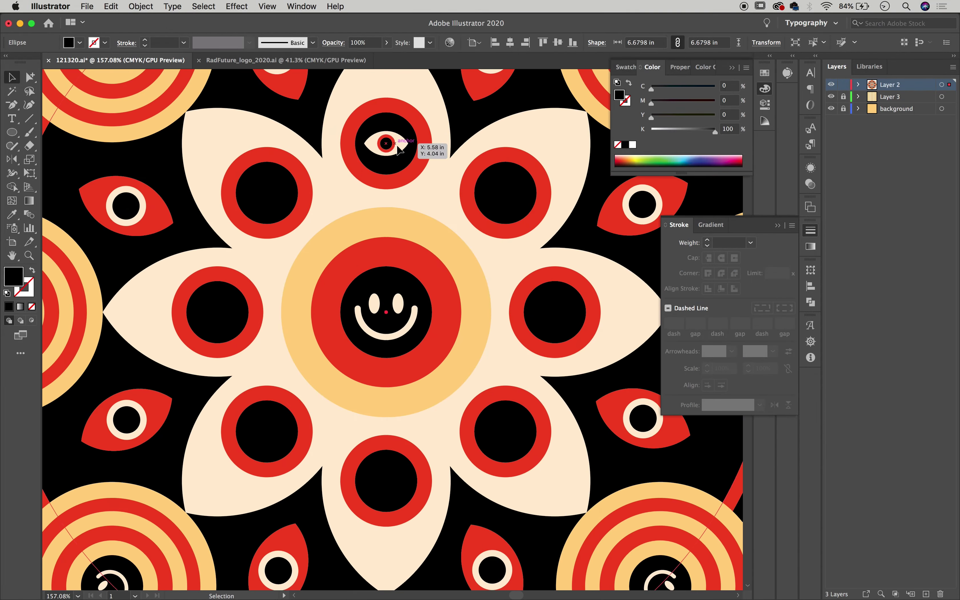
{"action": "key", "text": "super+d"}
{"action": "key", "text": "super+d"}
{"action": "key", "text": "super+0"}
{"action": "left_click", "coordinate": [622, 268]}
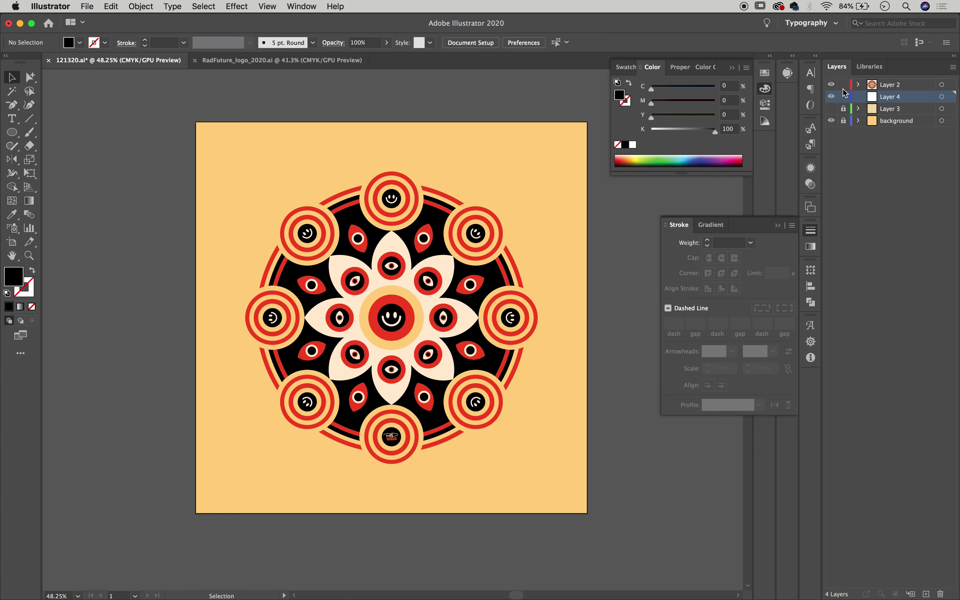
Step: Open Halftone textures.ai from the Tools > Halftone Textures Pack folder
{"action": "key", "text": "super+o"}
{"action": "left_click", "coordinate": [401, 195]}
{"action": "left_click", "coordinate": [508, 178]}
{"action": "scroll", "coordinate": [505, 237], "scroll_direction": "down", "scroll_amount": 3}
{"action": "scroll", "coordinate": [507, 237], "scroll_direction": "up", "scroll_amount": 5}
{"action": "left_click", "coordinate": [513, 215]}
{"action": "left_click", "coordinate": [591, 134]}
{"action": "double_click", "coordinate": [524, 135]}
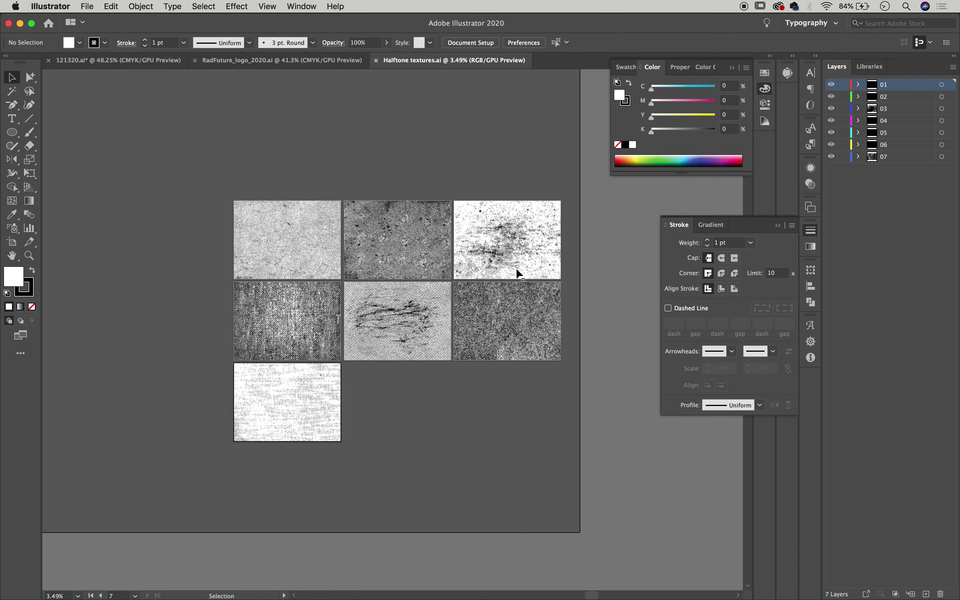
{"action": "key", "text": "super+equal"}
Step: Paste the halftone texture over the mandala artwork and tint it tan
{"action": "key", "text": "ctrl+shift+Tab"}
{"action": "key", "text": "ctrl+shift+Tab"}
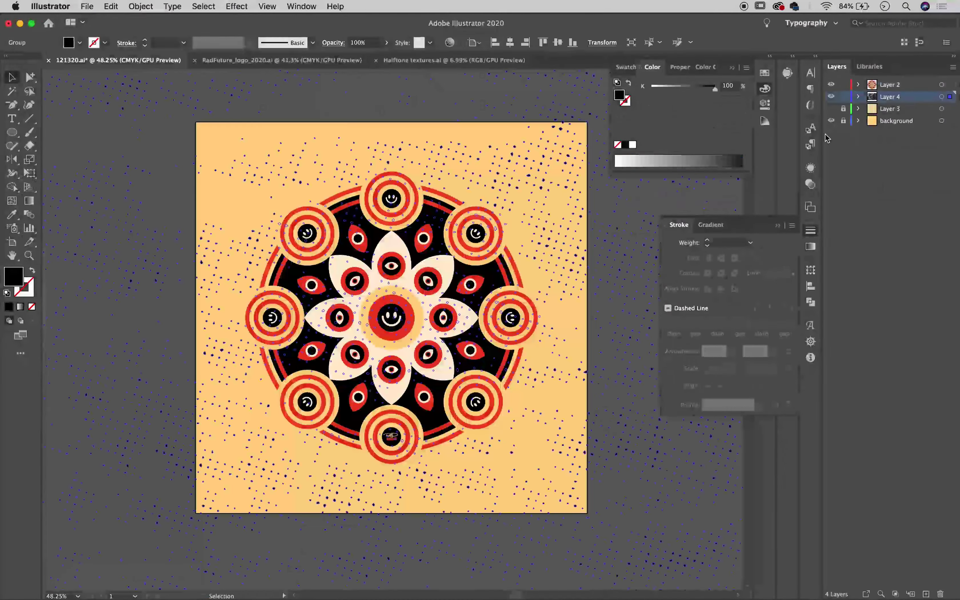
{"action": "key", "text": "super+v"}
{"action": "key", "text": "super+minus"}
{"action": "key", "text": "super+alt+0"}
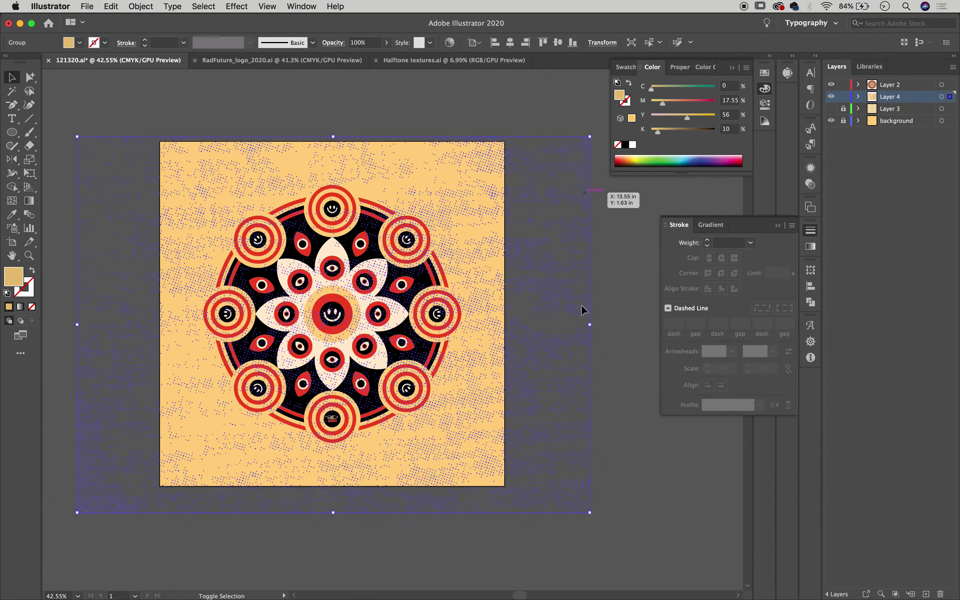
{"action": "scroll", "coordinate": [464, 429], "scroll_direction": "up", "scroll_amount": 3}
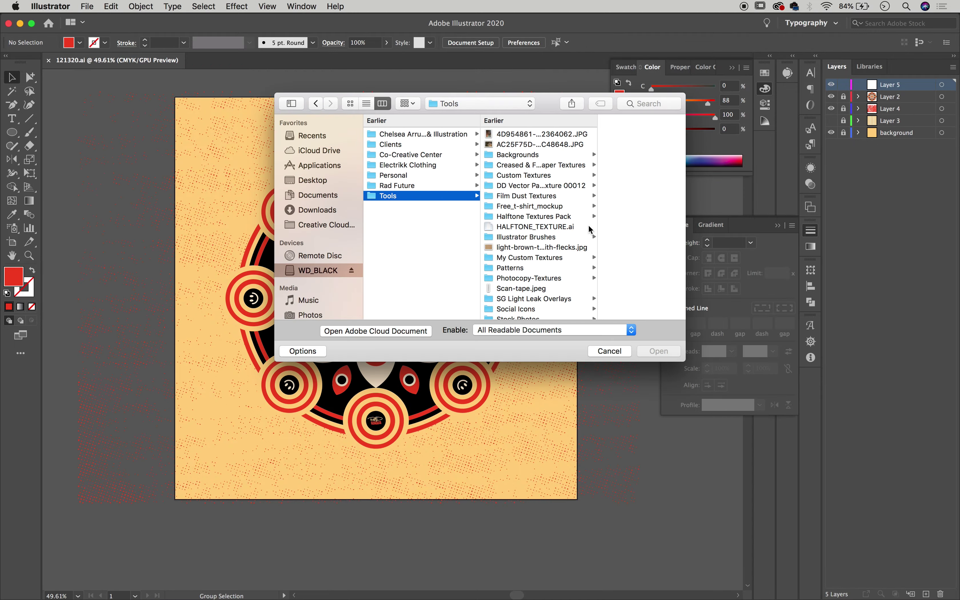
Step: Browse the TEXTURES BITMAP folder and preview the 09.agitated.tif texture
{"action": "scroll", "coordinate": [565, 236], "scroll_direction": "down", "scroll_amount": 5}
{"action": "left_click", "coordinate": [516, 251]}
{"action": "left_click", "coordinate": [602, 141]}
{"action": "key", "text": "Down"}
{"action": "key", "text": "Down"}
{"action": "key", "text": "Down"}
{"action": "key", "text": "space"}
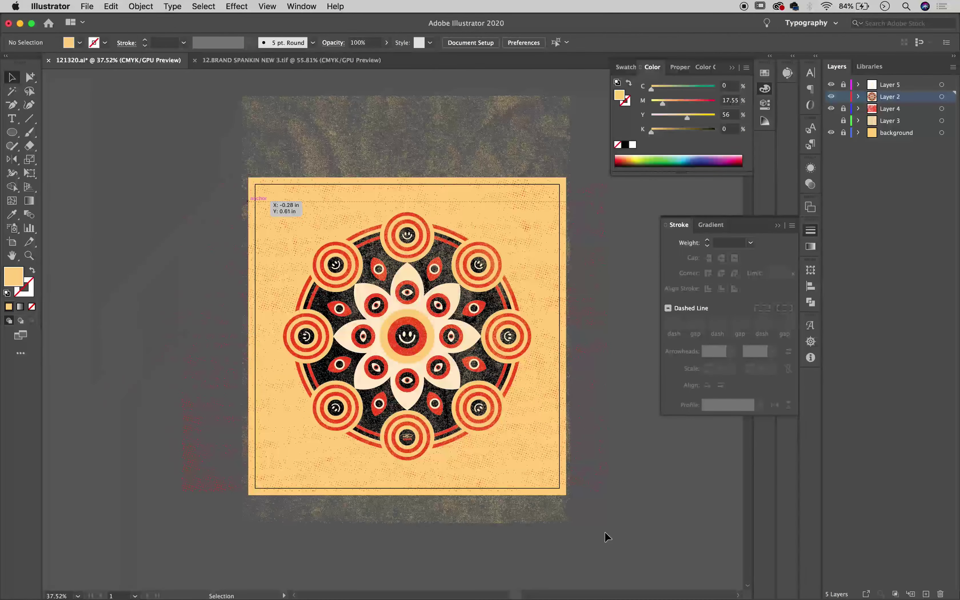
Step: Save 121320.ai and export the artwork as a PNG
{"action": "key", "text": "super+s"}
{"action": "left_click", "coordinate": [87, 6]}
{"action": "left_click", "coordinate": [247, 155]}
{"action": "left_click", "coordinate": [659, 350]}
{"action": "key", "text": "Return"}
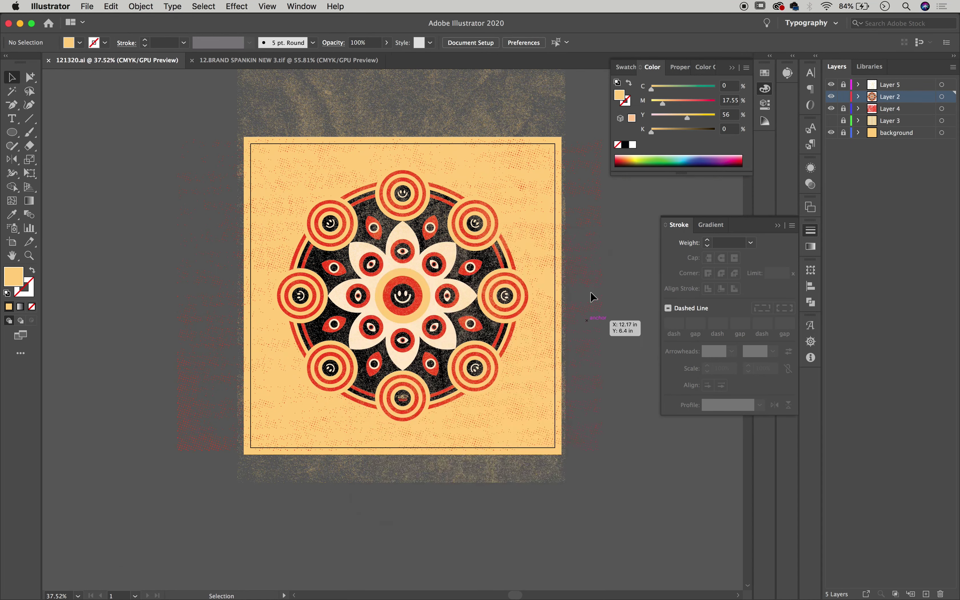